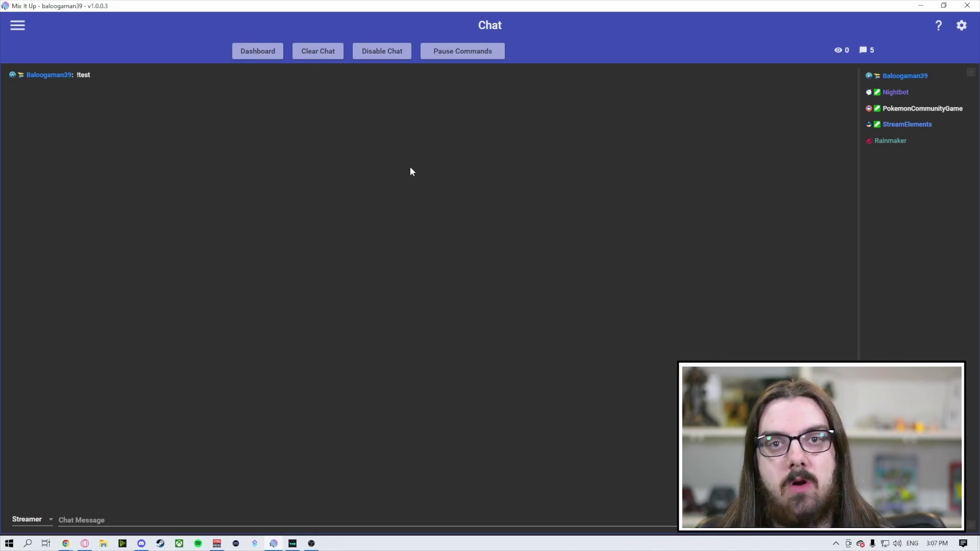
Start a new channel point reward on the Twitch Channel Points page and name it Test.
{"action": "left_click", "coordinate": [19, 28]}
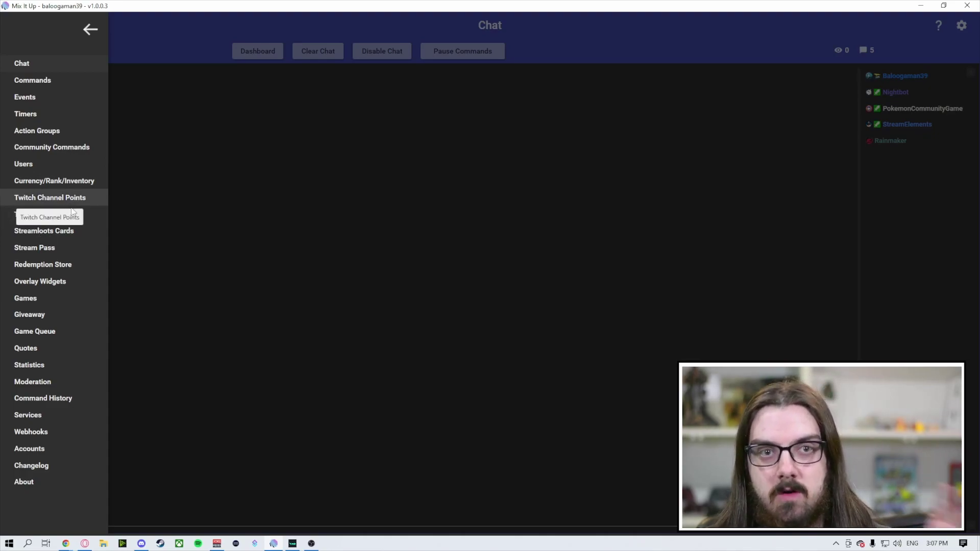
{"action": "left_click", "coordinate": [70, 201]}
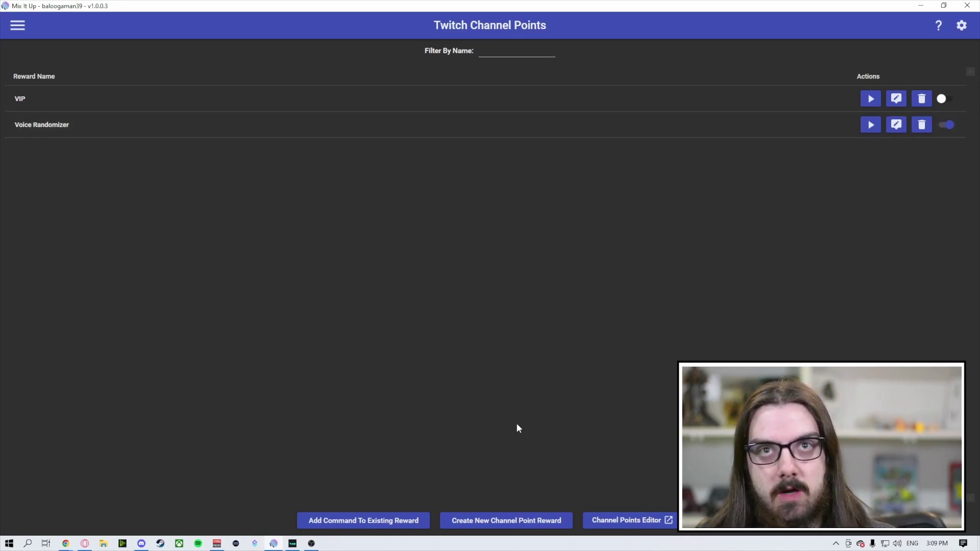
{"action": "left_click", "coordinate": [514, 522]}
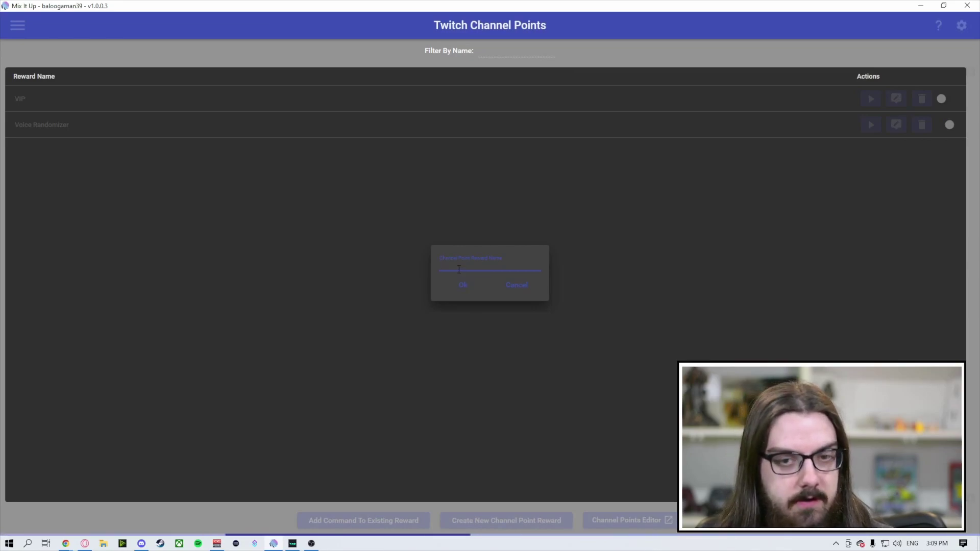
{"action": "type", "text": "Test"}
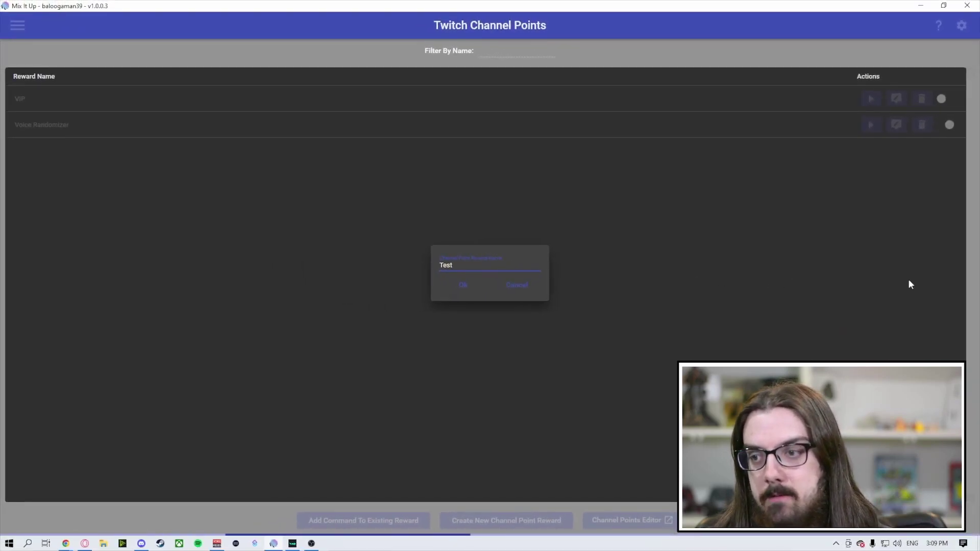
Switch to the Twitch dashboard in Chrome and review the existing custom rewards list.
{"action": "left_click", "coordinate": [66, 543]}
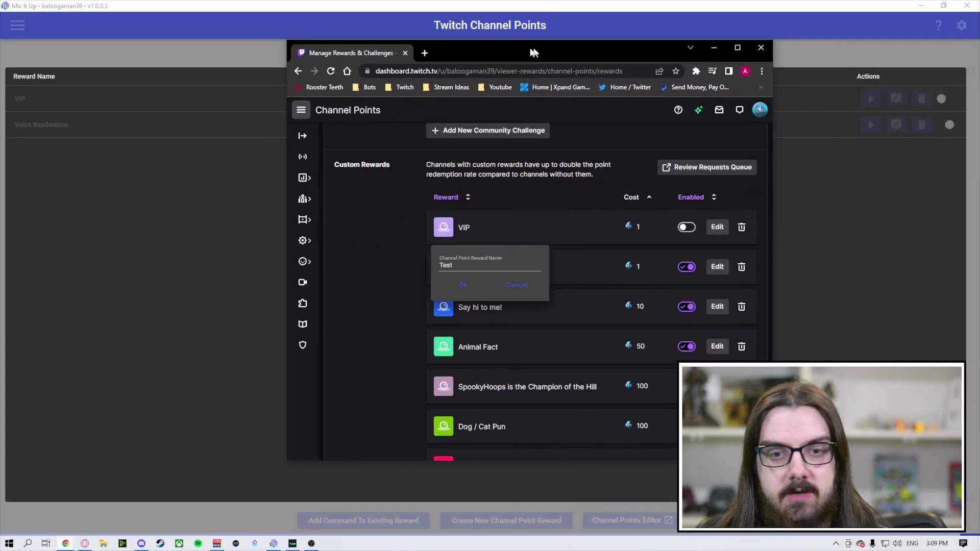
{"action": "left_click_drag", "start_coordinate": [534, 52], "coordinate": [310, 66]}
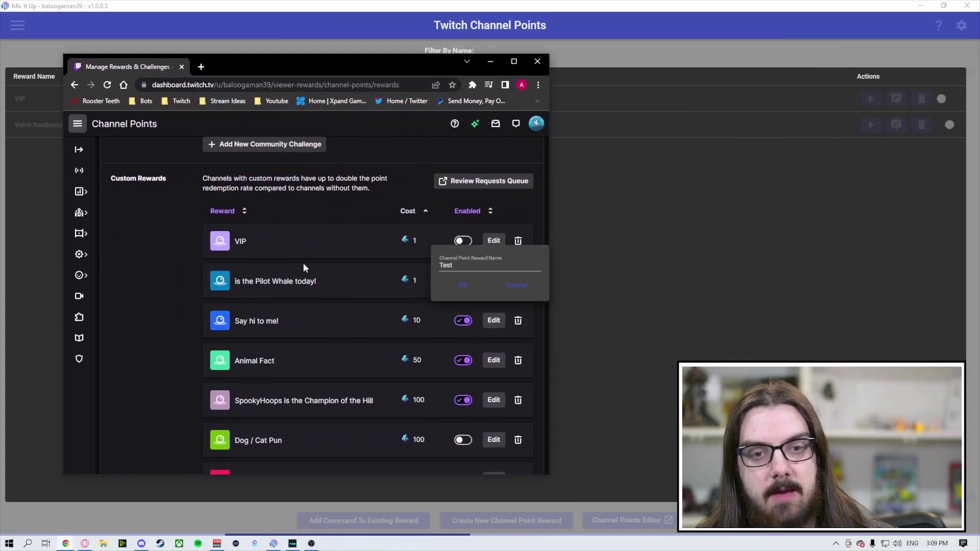
{"action": "scroll", "coordinate": [306, 252], "scroll_direction": "down", "scroll_amount": 1}
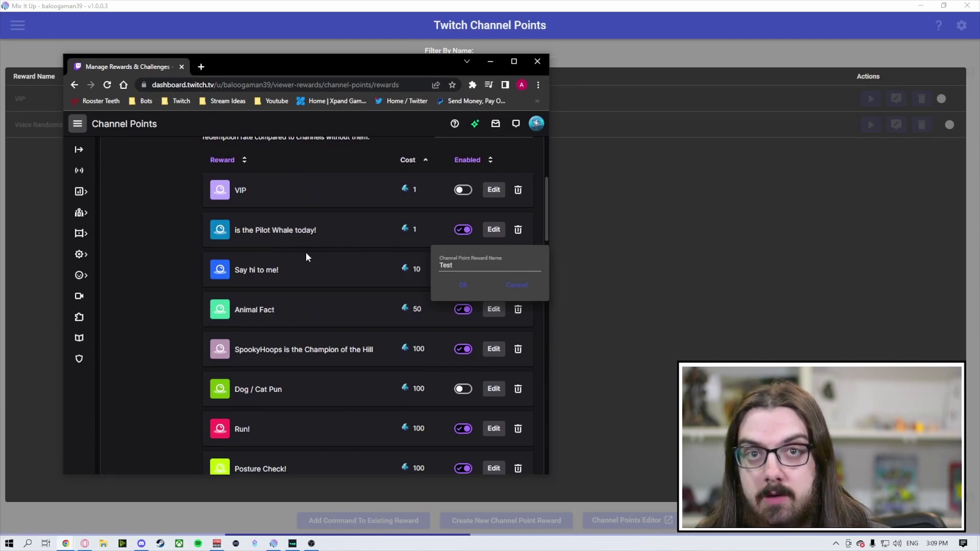
{"action": "scroll", "coordinate": [302, 186], "scroll_direction": "up", "scroll_amount": 2}
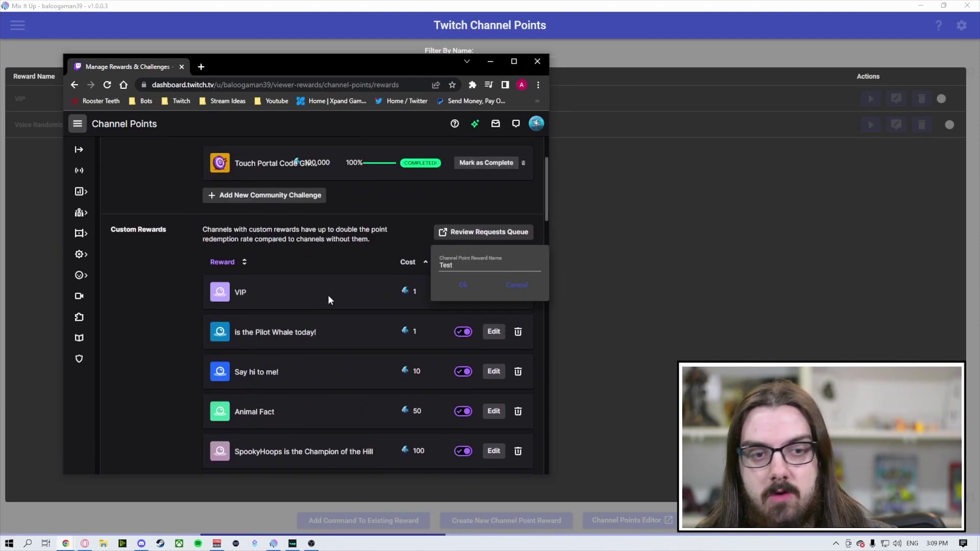
{"action": "scroll", "coordinate": [325, 299], "scroll_direction": "down", "scroll_amount": 1}
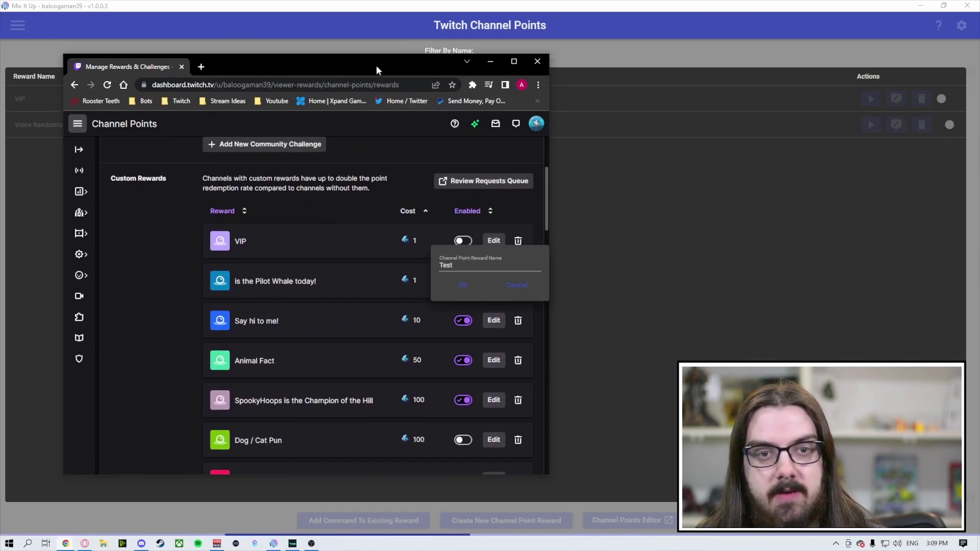
{"action": "left_click_drag", "start_coordinate": [376, 66], "coordinate": [979, 82]}
Confirm creation of the Test reward in Mix It Up and check its entry in Twitch's custom rewards list.
{"action": "left_click", "coordinate": [463, 285]}
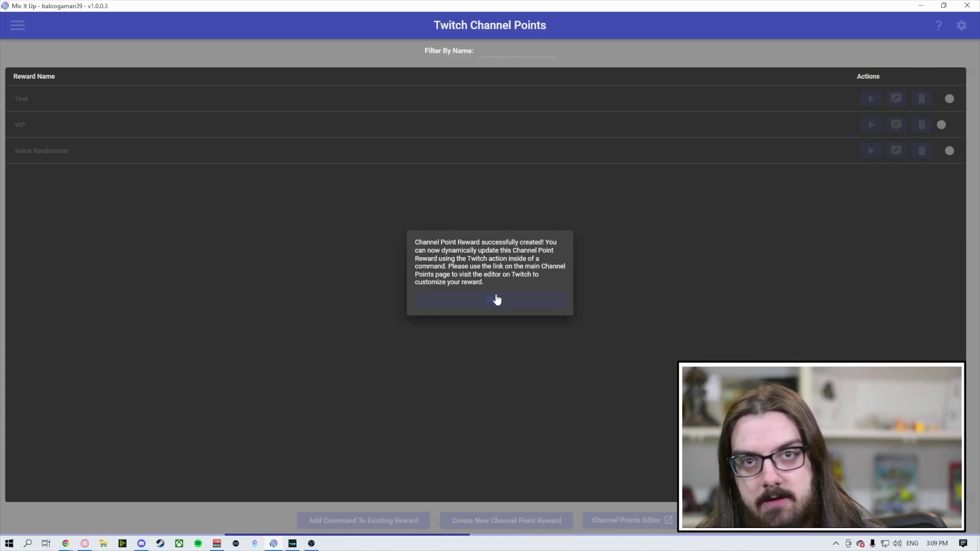
{"action": "left_click", "coordinate": [495, 300]}
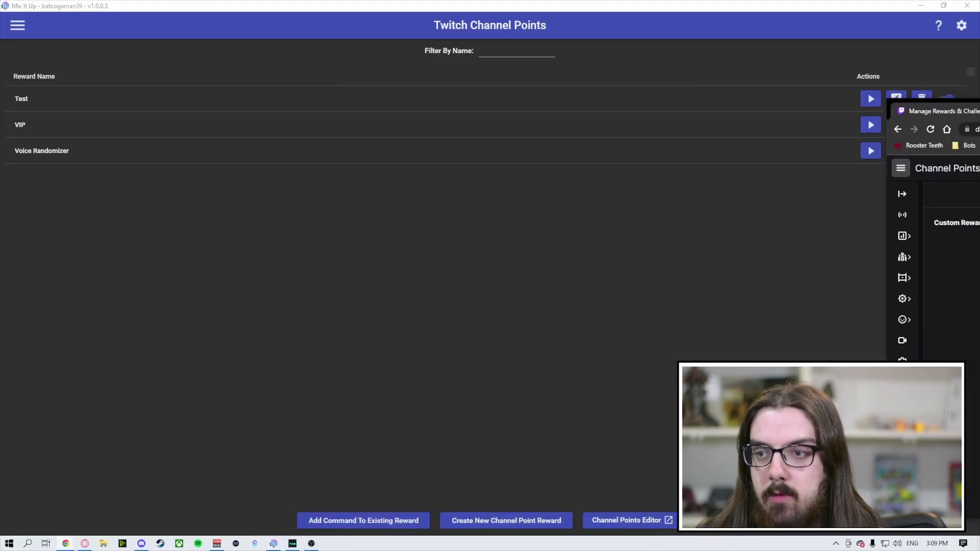
{"action": "left_click_drag", "start_coordinate": [979, 122], "coordinate": [416, 96]}
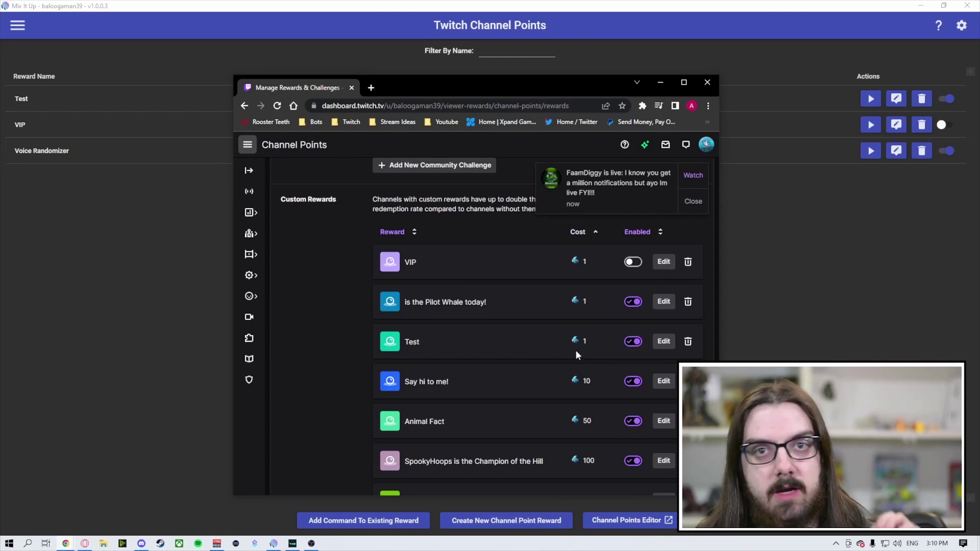
{"action": "left_click_drag", "start_coordinate": [417, 85], "coordinate": [979, 169]}
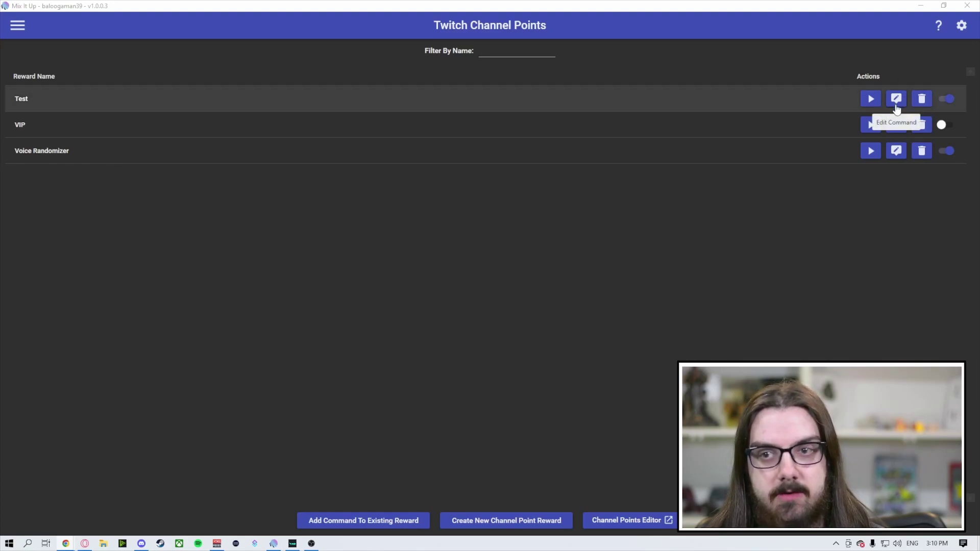
Open the Test reward's command for editing and add a Sound action to it.
{"action": "left_click", "coordinate": [897, 105]}
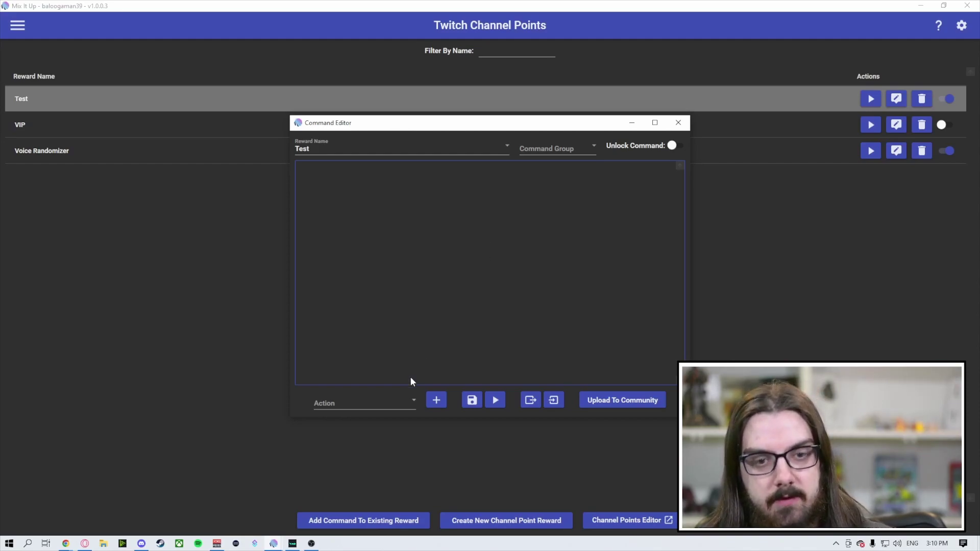
{"action": "left_click", "coordinate": [409, 399]}
{"action": "scroll", "coordinate": [377, 306], "scroll_direction": "down", "scroll_amount": 2}
{"action": "scroll", "coordinate": [370, 235], "scroll_direction": "up", "scroll_amount": 2}
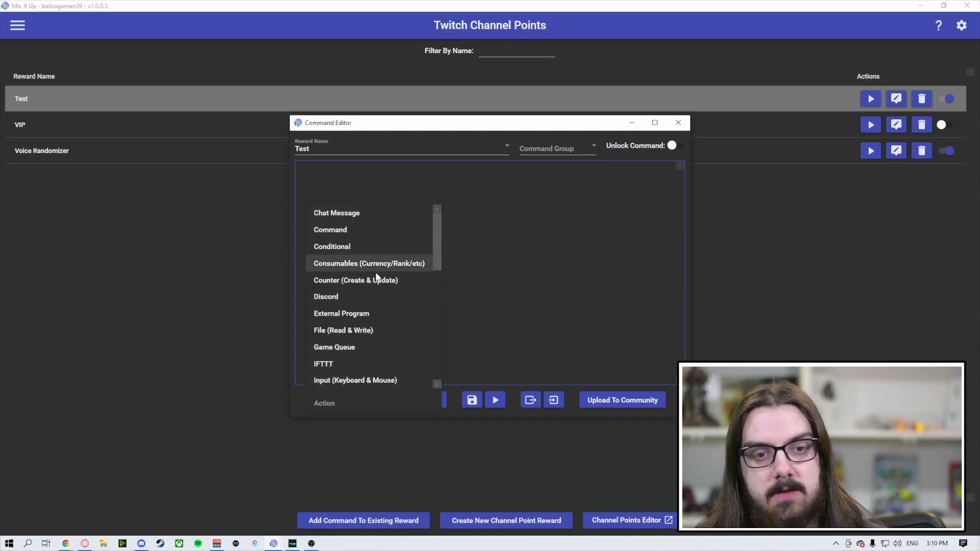
{"action": "scroll", "coordinate": [379, 289], "scroll_direction": "down", "scroll_amount": 2}
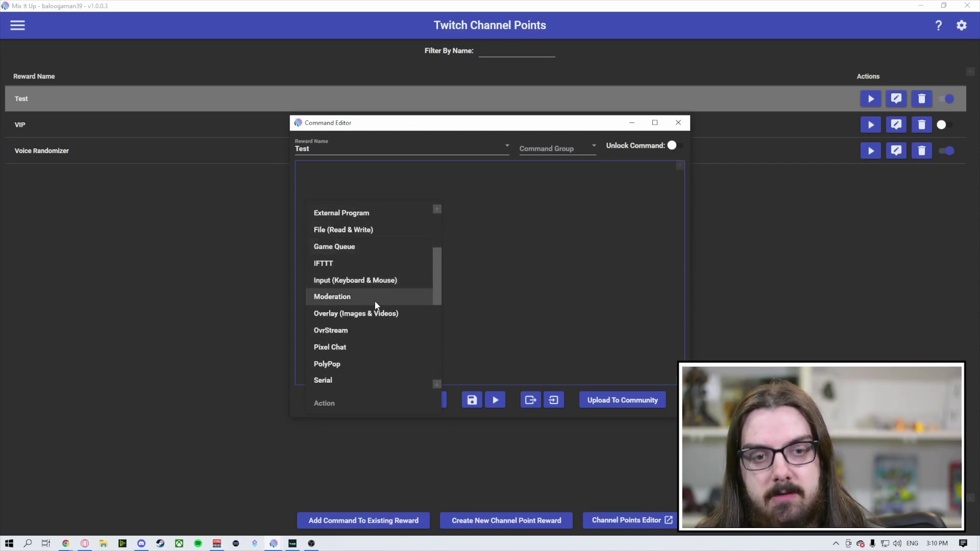
{"action": "scroll", "coordinate": [376, 304], "scroll_direction": "down", "scroll_amount": 2}
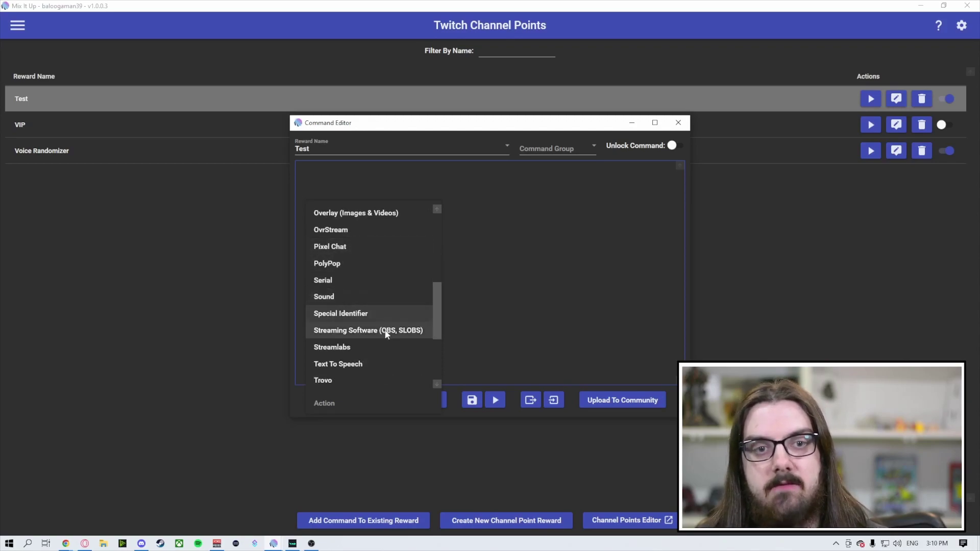
{"action": "left_click", "coordinate": [342, 295]}
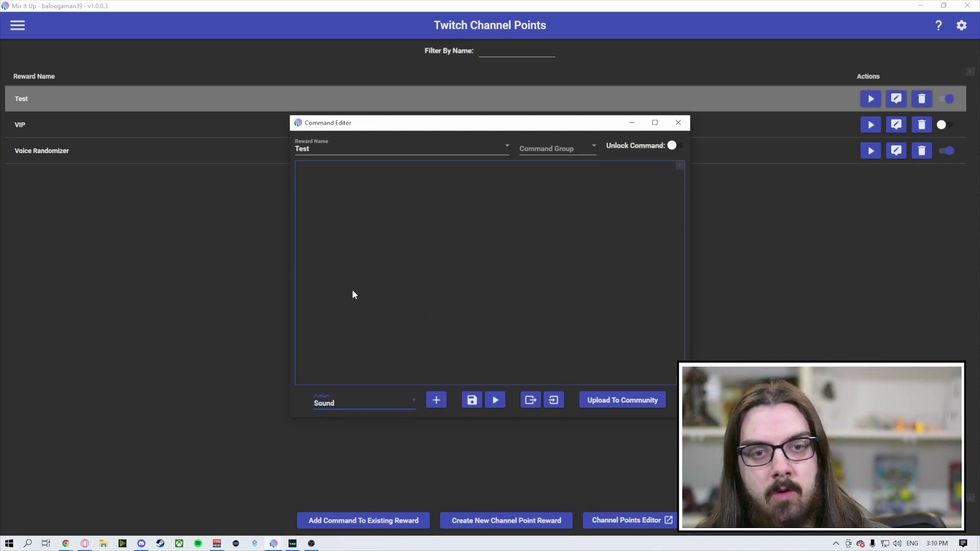
{"action": "left_click", "coordinate": [436, 400]}
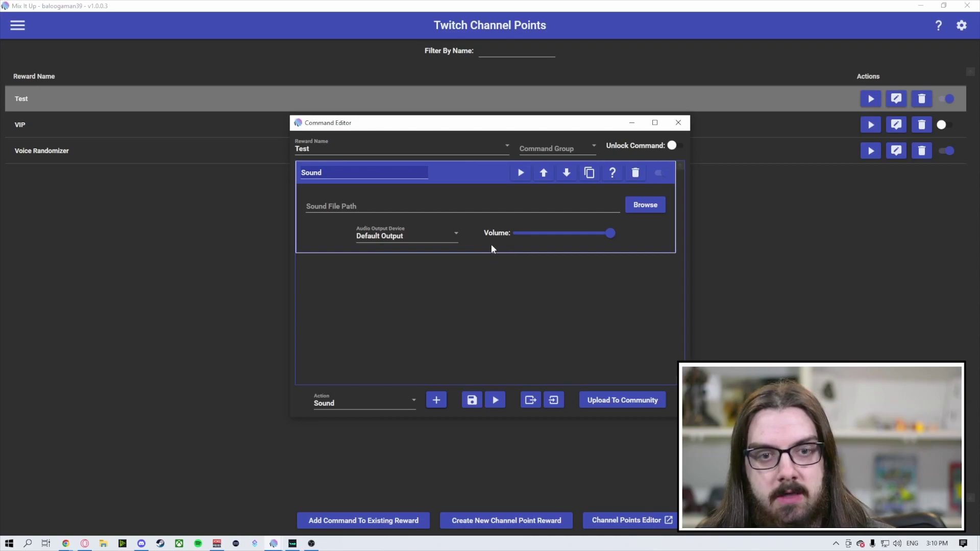
Configure the Sound action with air-horn.mp3, volume 50 and VoiceMeeter Input as the audio output, and save the command.
{"action": "left_click", "coordinate": [647, 209]}
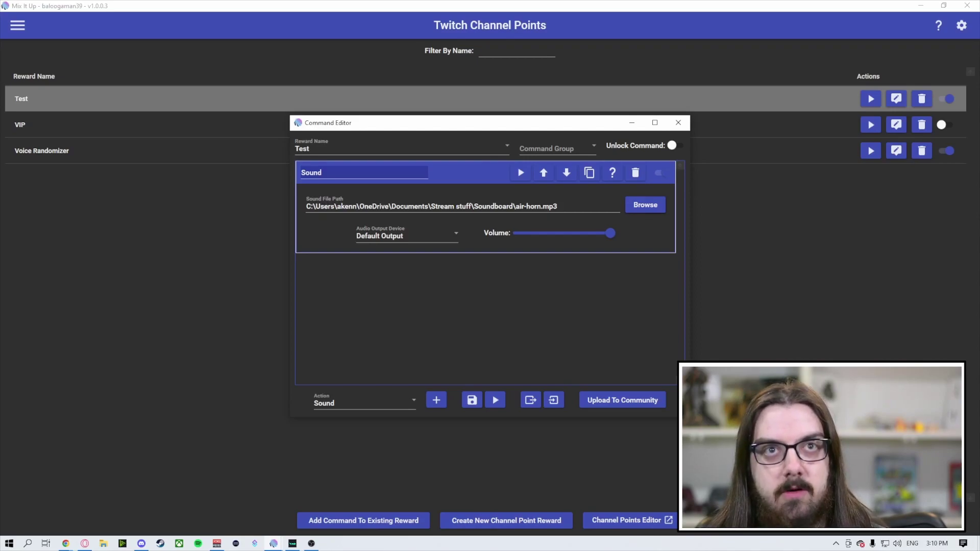
{"action": "key", "text": "alt+Tab"}
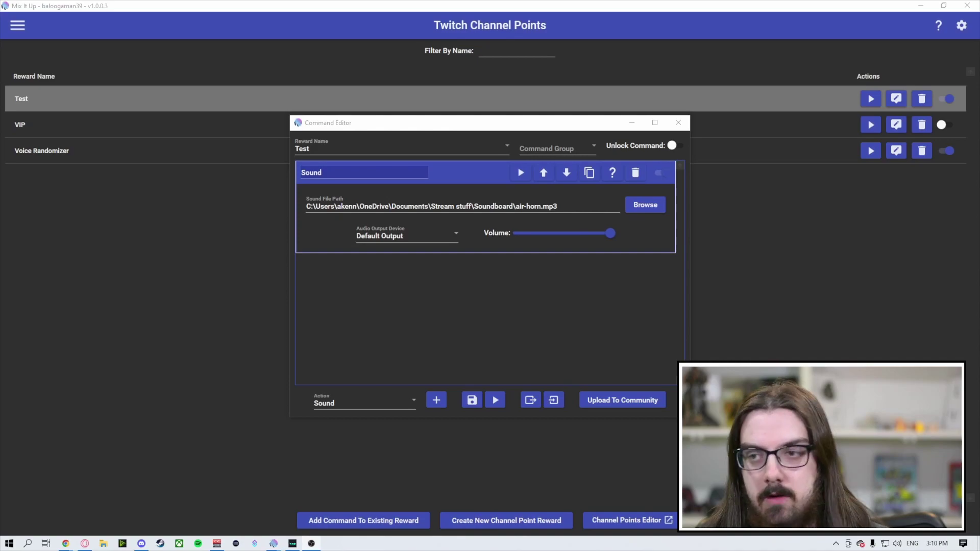
{"action": "left_click", "coordinate": [563, 235]}
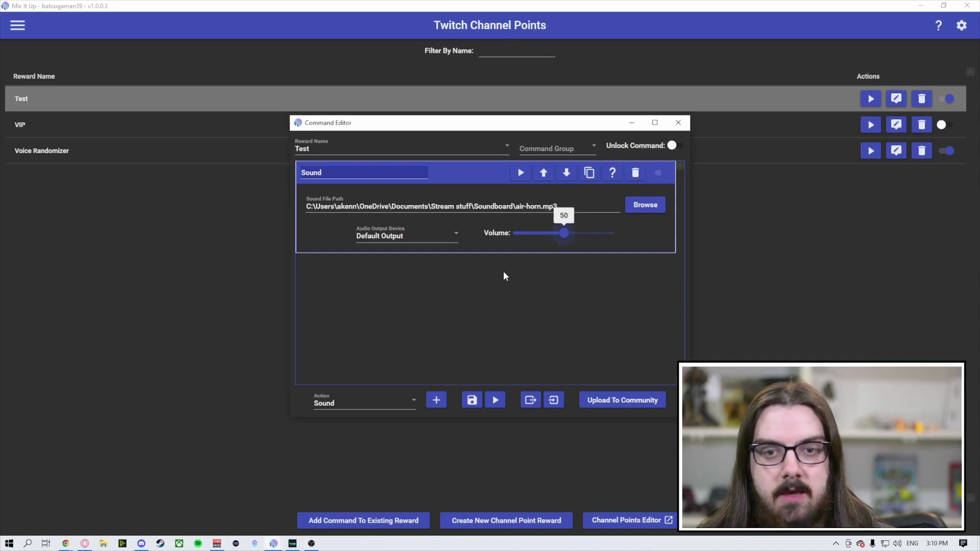
{"action": "left_click", "coordinate": [429, 233]}
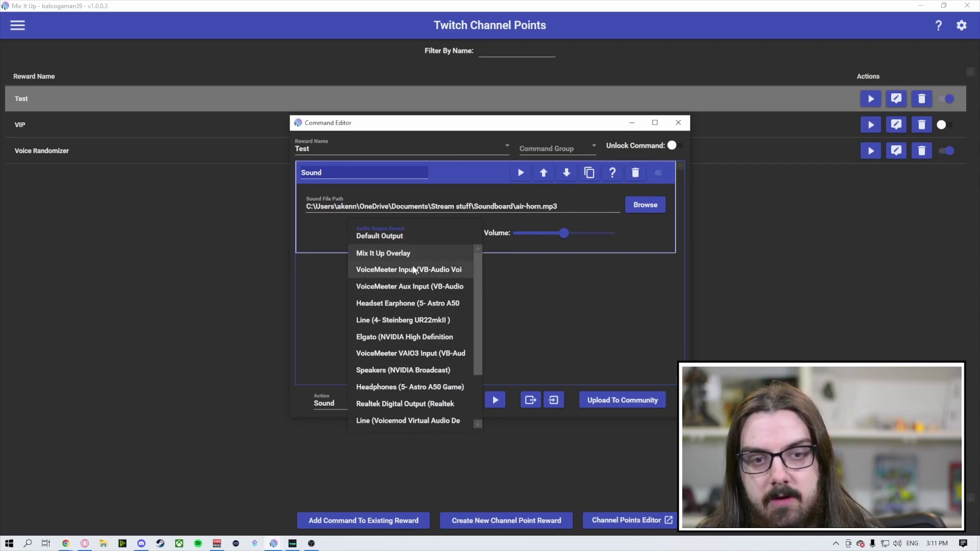
{"action": "left_click", "coordinate": [413, 269]}
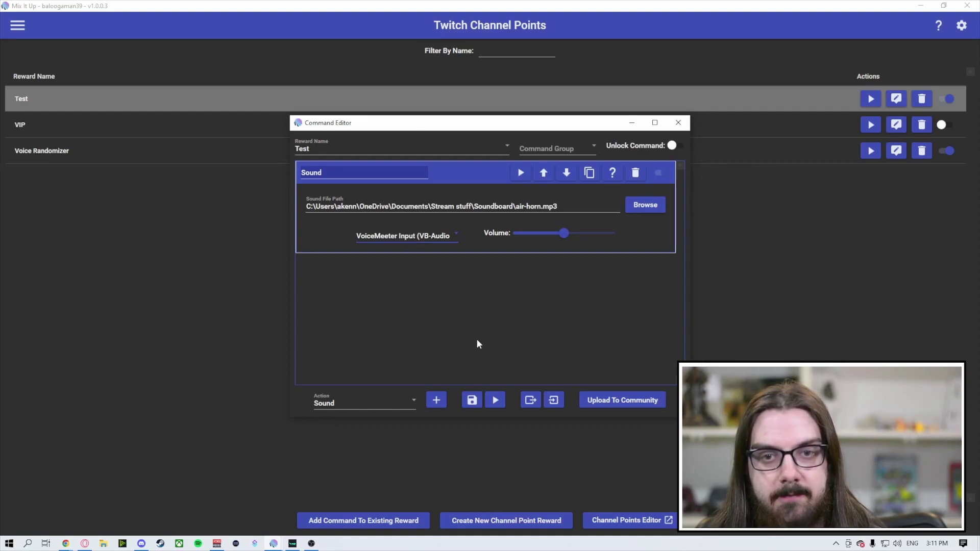
{"action": "left_click", "coordinate": [471, 400]}
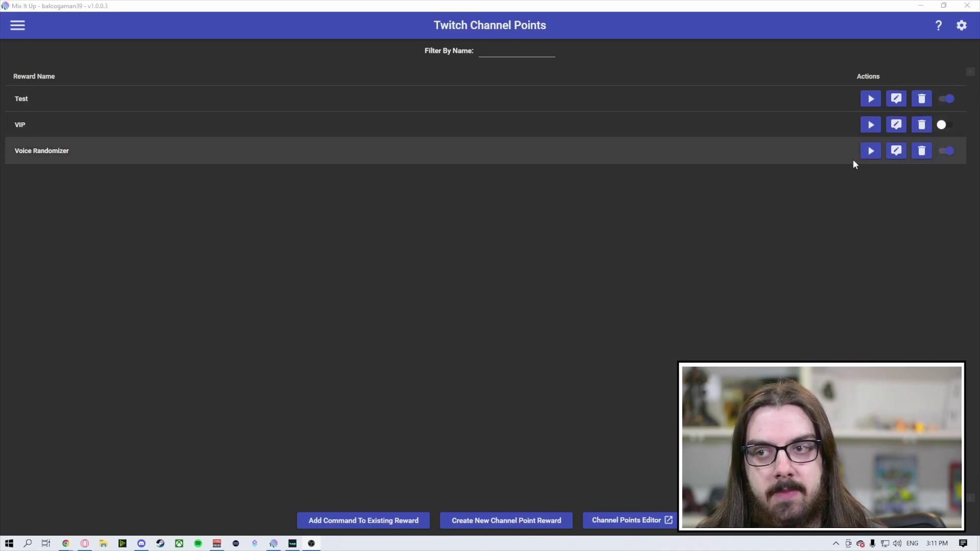
Redeem the Test reward for 1 channel point in the Twitch stream chat window to test the sound.
{"action": "left_click_drag", "start_coordinate": [845, 107], "coordinate": [412, 81]}
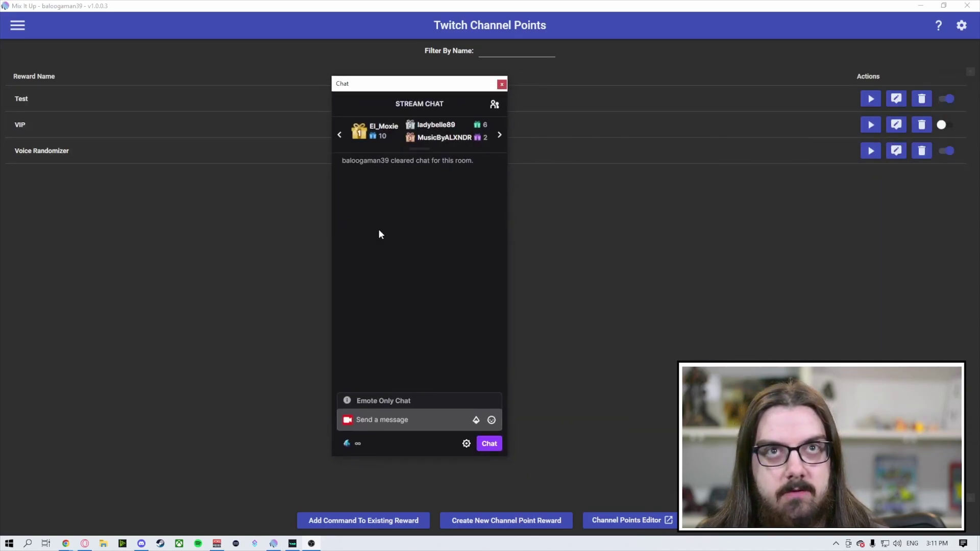
{"action": "left_click", "coordinate": [347, 443]}
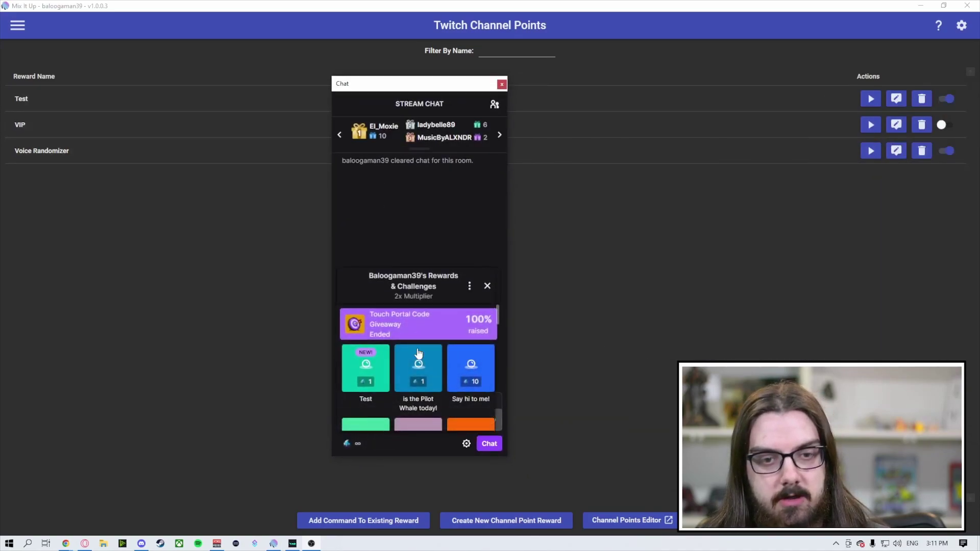
{"action": "left_click", "coordinate": [370, 373]}
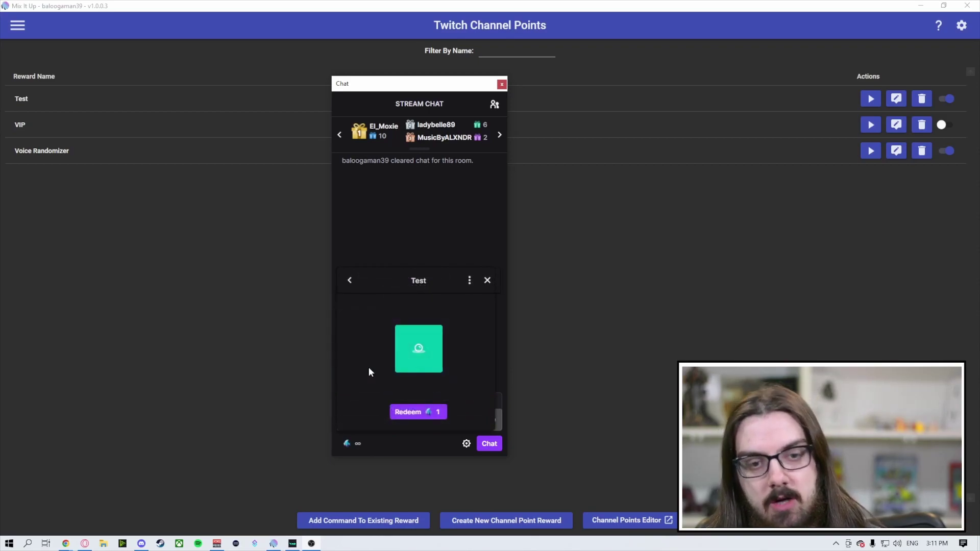
{"action": "left_click", "coordinate": [441, 415]}
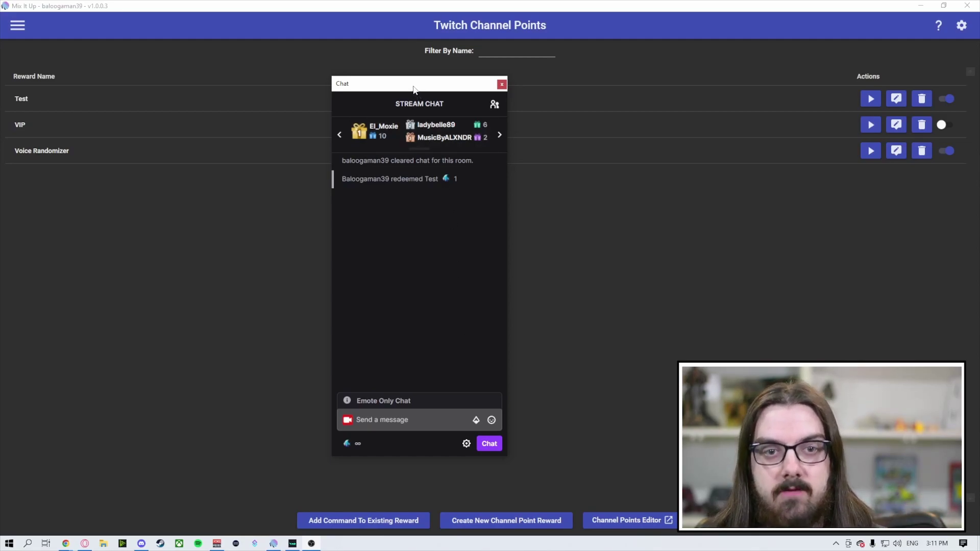
{"action": "left_click_drag", "start_coordinate": [413, 89], "coordinate": [978, 163]}
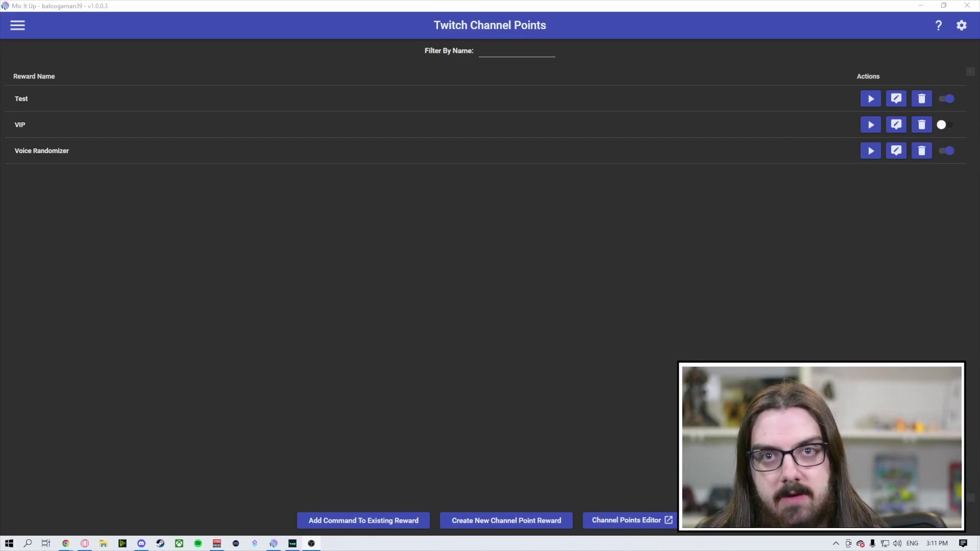
Reopen the Test reward's command, view the available command groups, and close the editor without changes.
{"action": "left_click", "coordinate": [897, 99]}
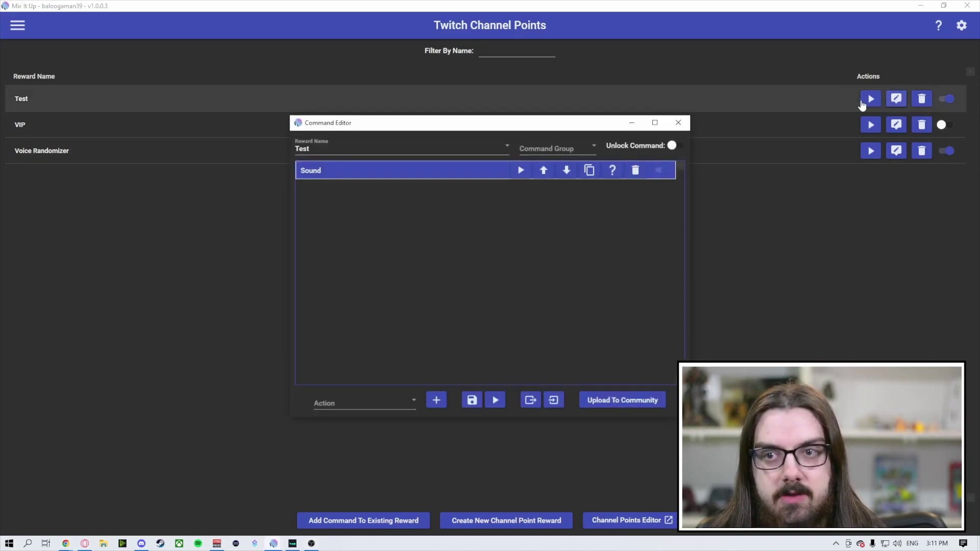
{"action": "left_click", "coordinate": [588, 149]}
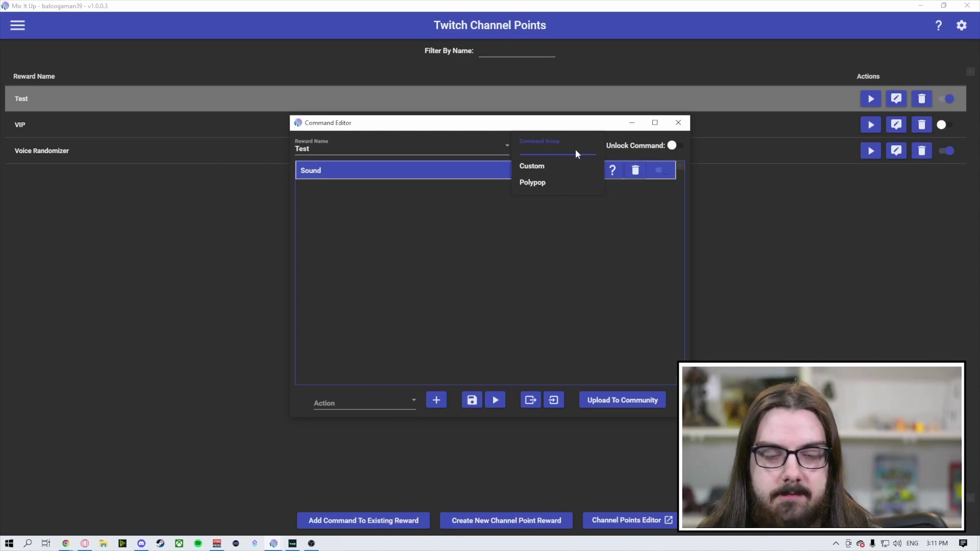
{"action": "left_click", "coordinate": [681, 131]}
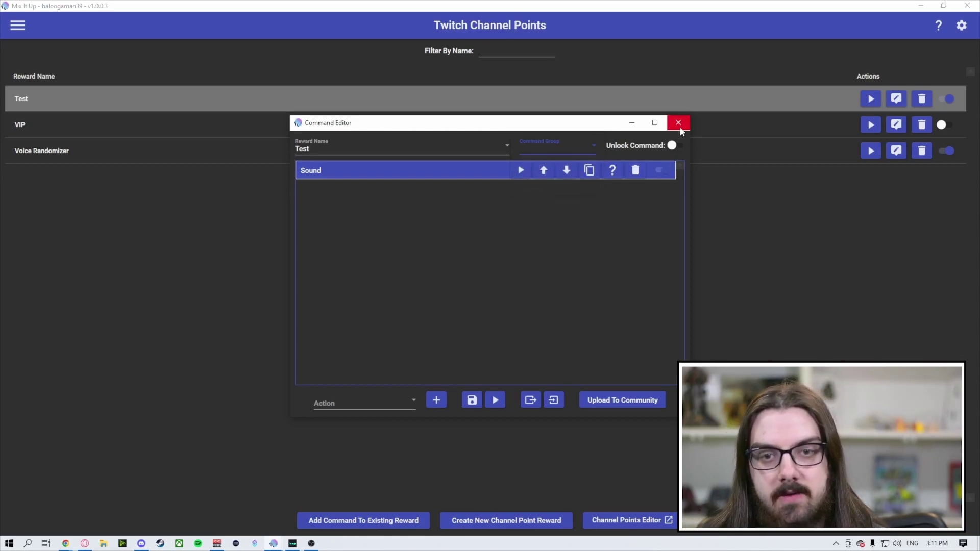
{"action": "left_click", "coordinate": [680, 127]}
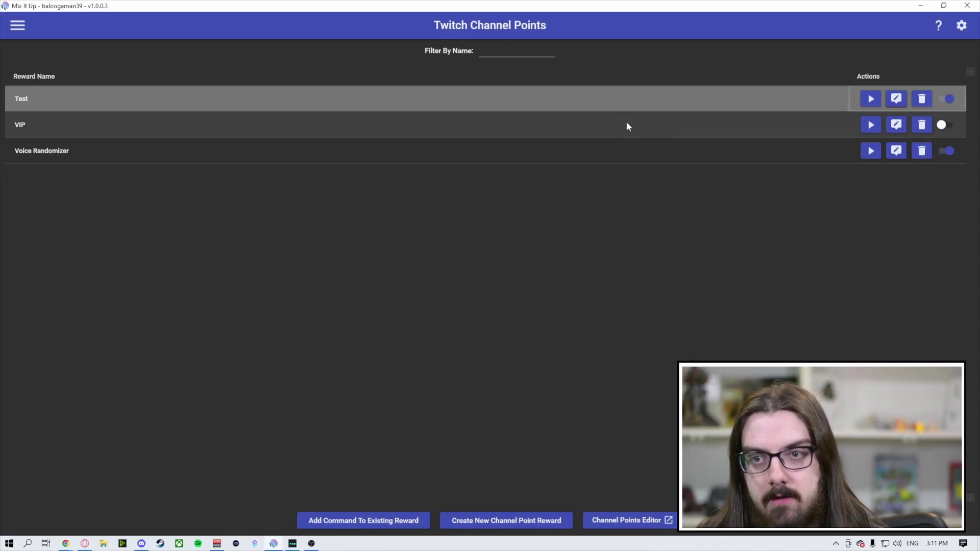
Create a new chat command on the Commands page, named Test with the chat trigger test.
{"action": "left_click", "coordinate": [18, 25]}
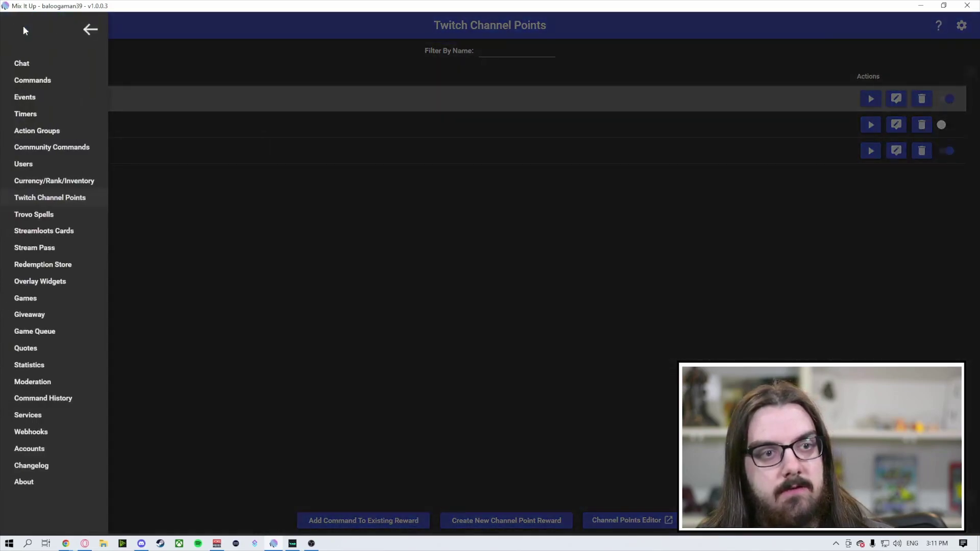
{"action": "left_click", "coordinate": [42, 81]}
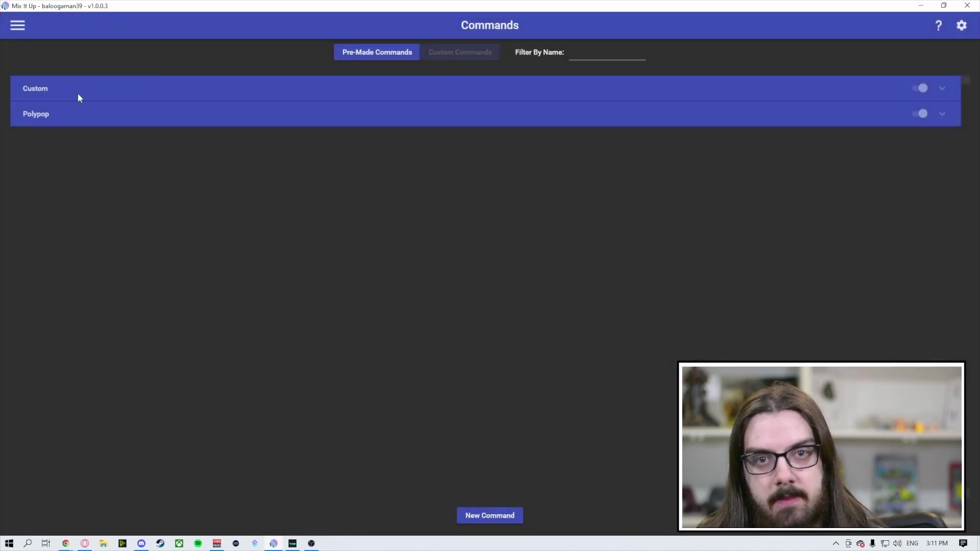
{"action": "left_click", "coordinate": [493, 517]}
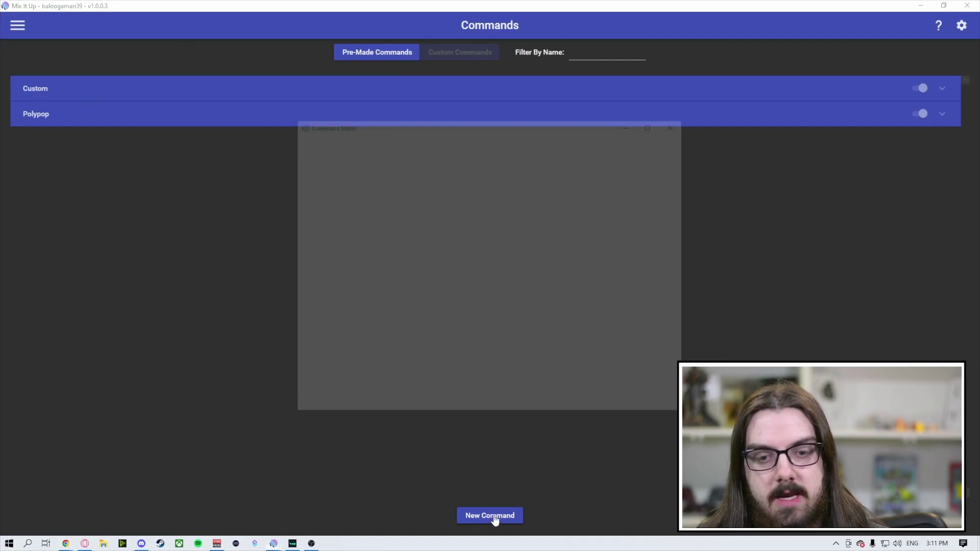
{"action": "left_click", "coordinate": [311, 152]}
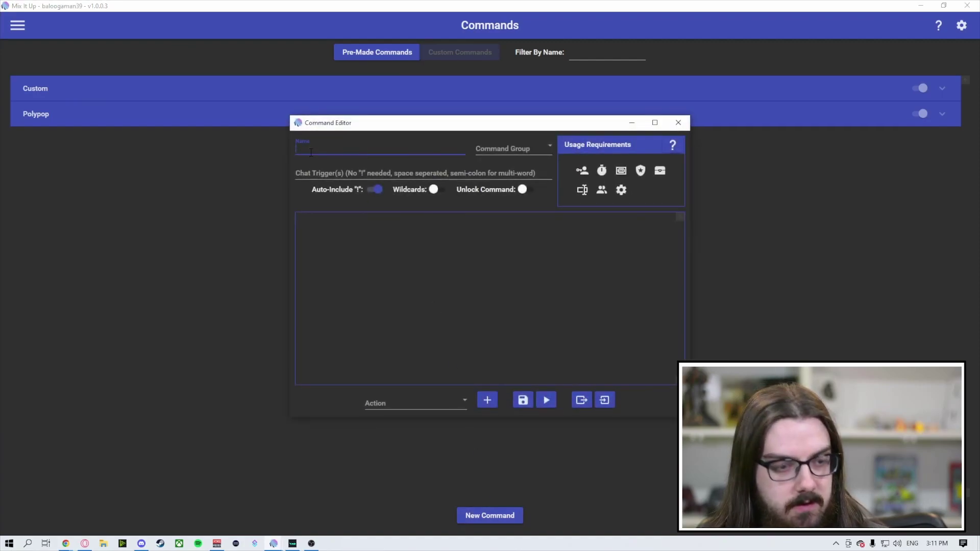
{"action": "type", "text": "Test"}
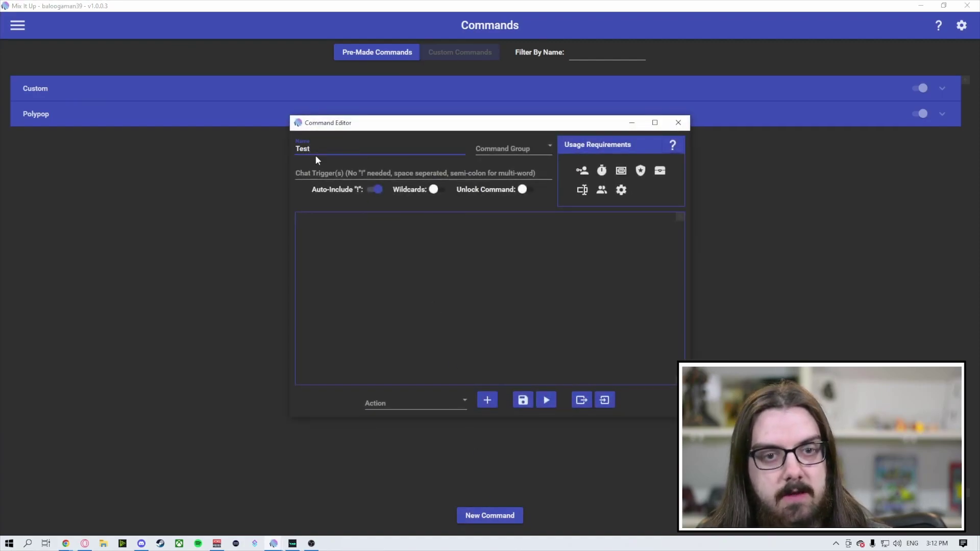
{"action": "left_click", "coordinate": [318, 172]}
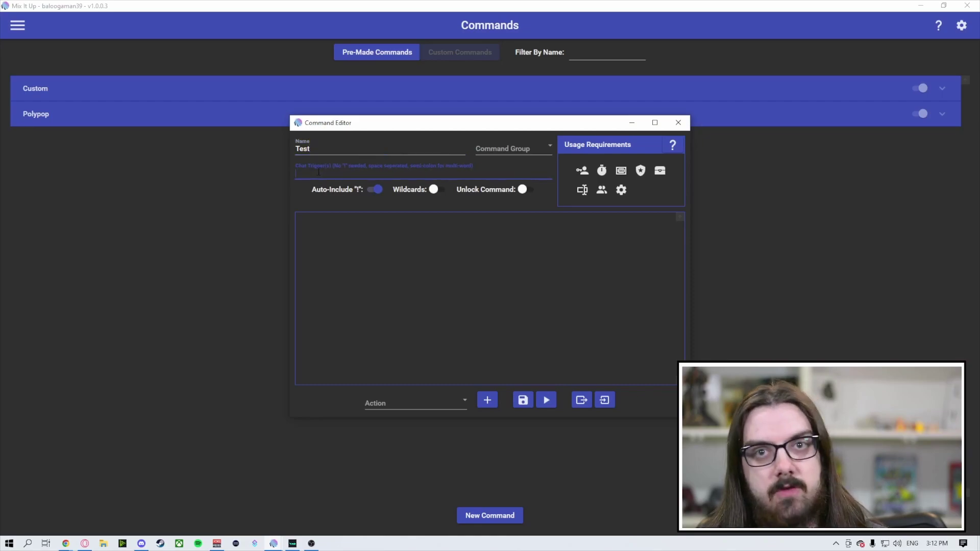
{"action": "type", "text": "test"}
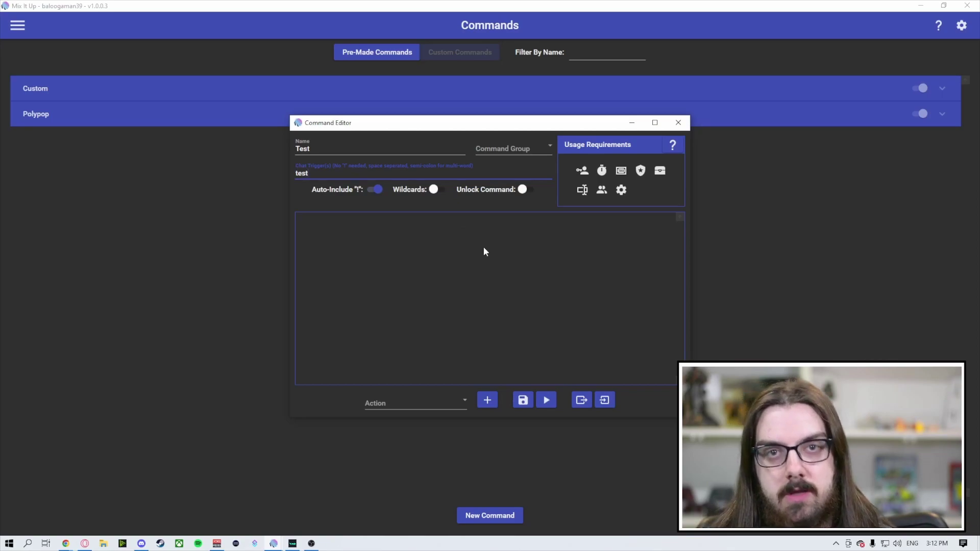
Add a Twitch action to the Test command and set its type to Update Channel Point Reward.
{"action": "left_click", "coordinate": [453, 398]}
{"action": "scroll", "coordinate": [429, 327], "scroll_direction": "down", "scroll_amount": 5}
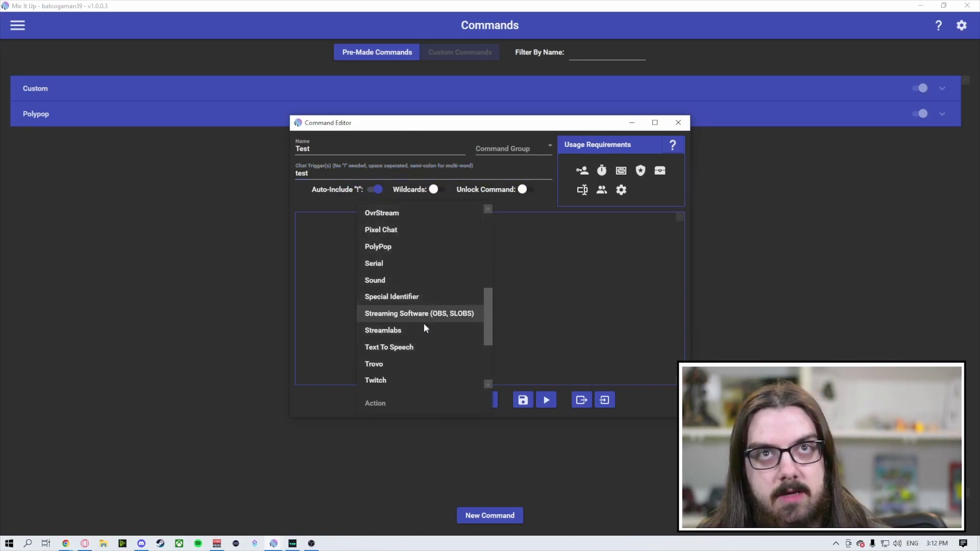
{"action": "scroll", "coordinate": [408, 375], "scroll_direction": "down", "scroll_amount": 3}
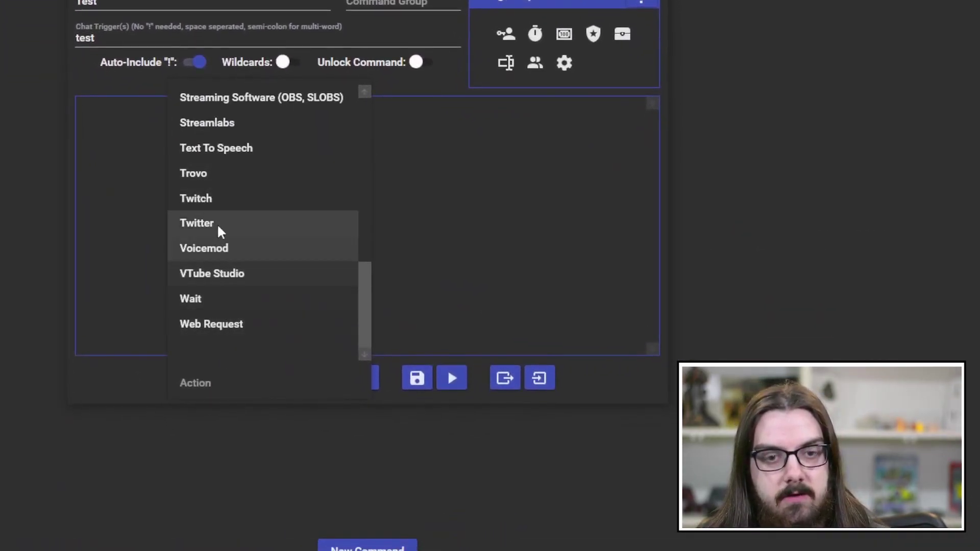
{"action": "left_click", "coordinate": [215, 208]}
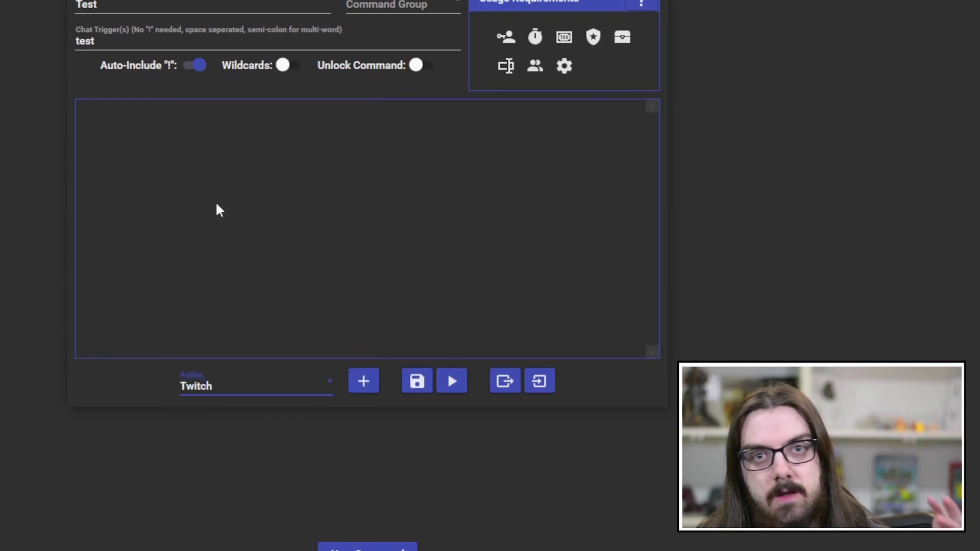
{"action": "left_click", "coordinate": [364, 350]}
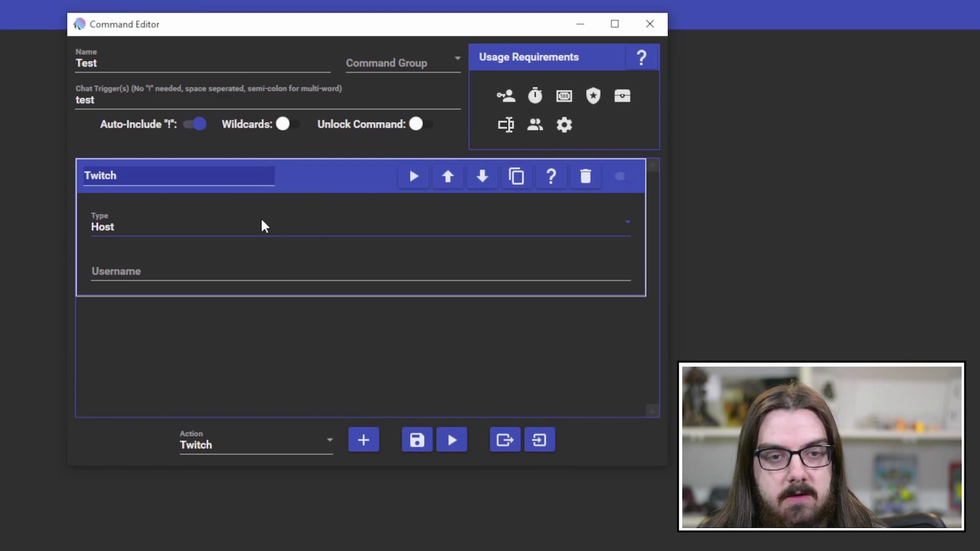
{"action": "left_click", "coordinate": [260, 220]}
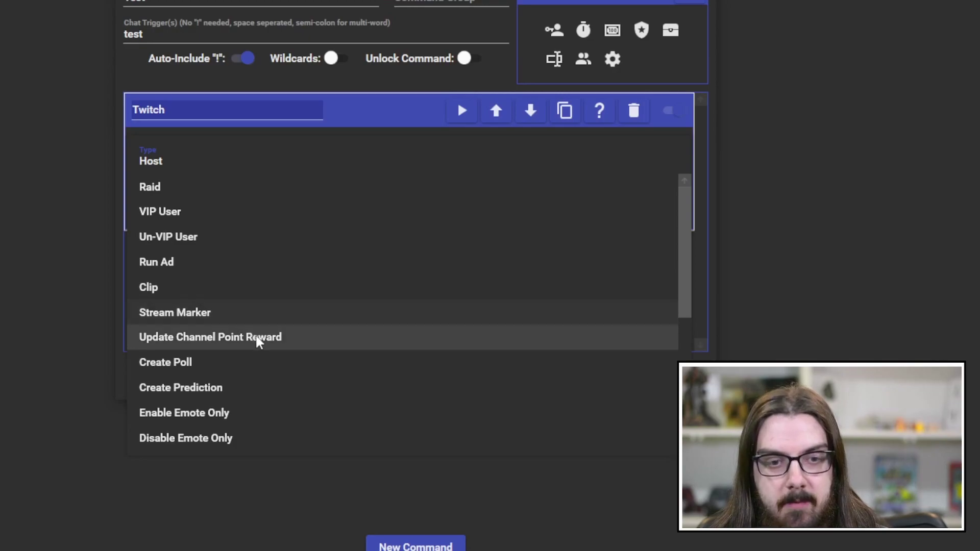
{"action": "left_click", "coordinate": [276, 338]}
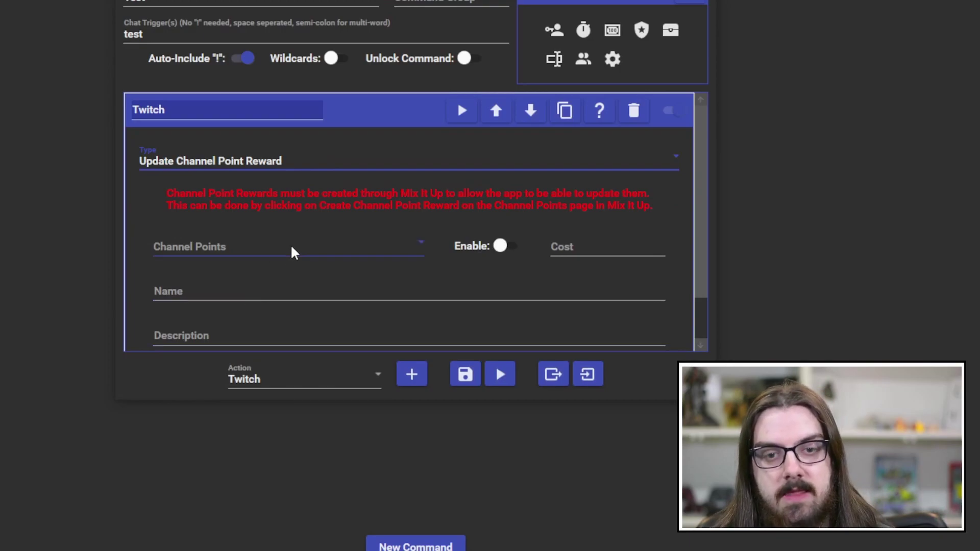
{"action": "scroll", "coordinate": [317, 225], "scroll_direction": "up", "scroll_amount": 1}
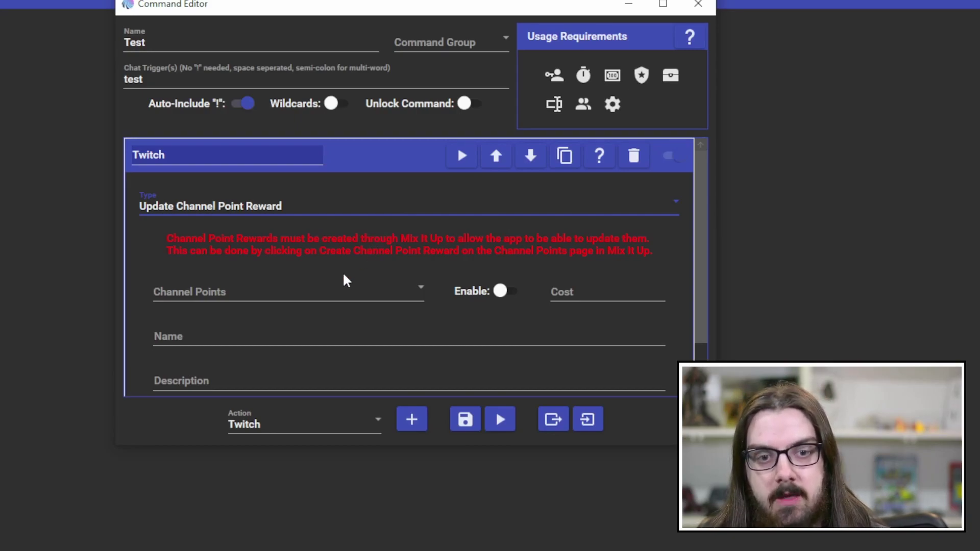
Configure the action to disable the Test channel point reward and set its cost to 50, and save the command.
{"action": "left_click", "coordinate": [340, 290]}
{"action": "left_click", "coordinate": [274, 314]}
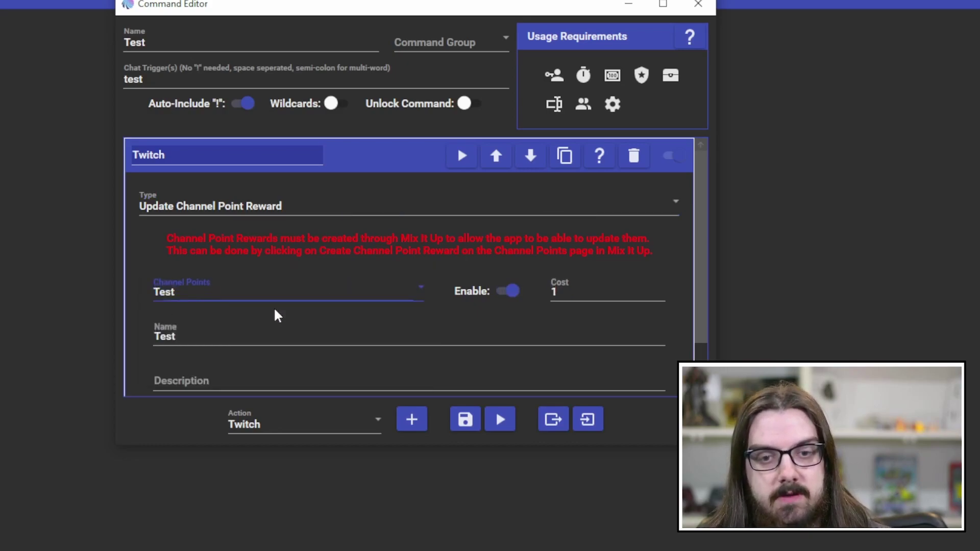
{"action": "left_click", "coordinate": [514, 290]}
{"action": "key", "text": "Tab"}
{"action": "type", "text": "50"}
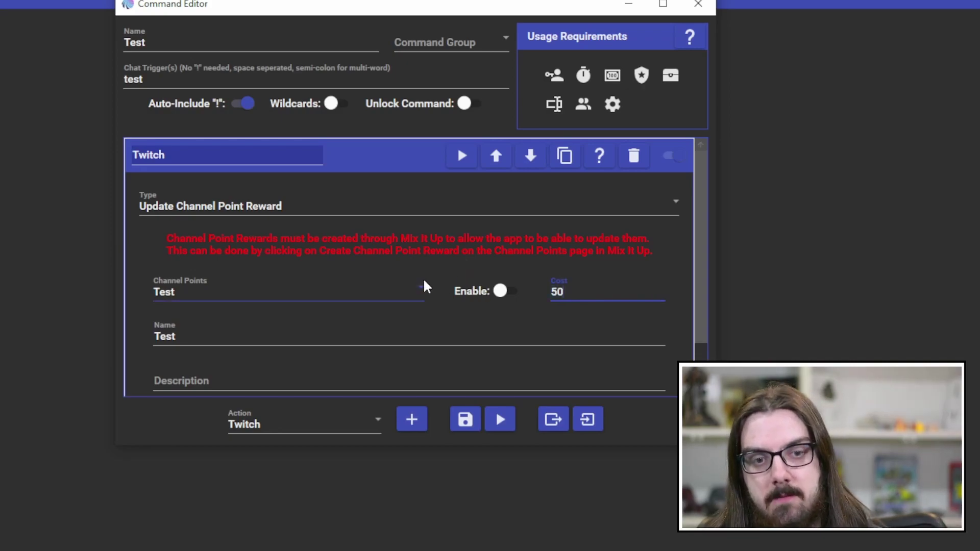
{"action": "scroll", "coordinate": [357, 278], "scroll_direction": "down", "scroll_amount": 2}
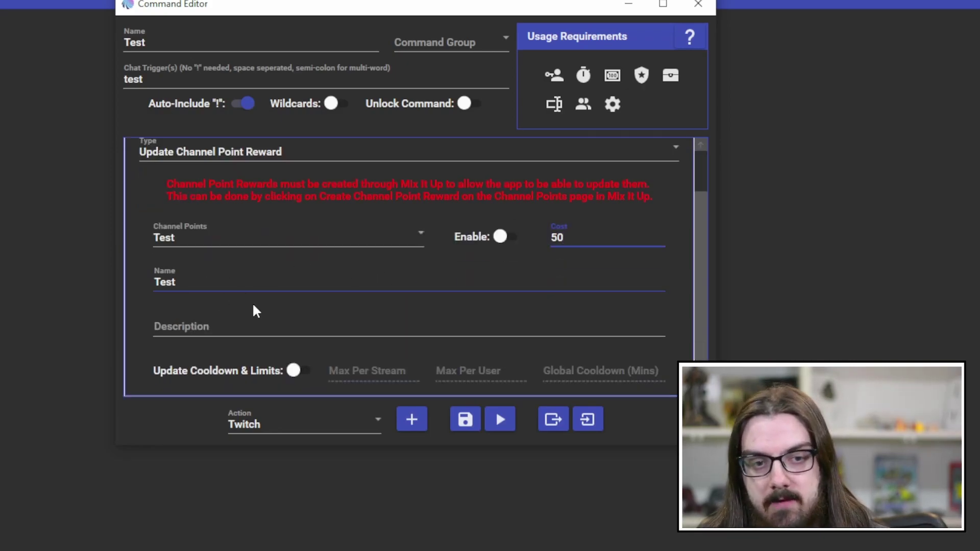
{"action": "left_click", "coordinate": [234, 329]}
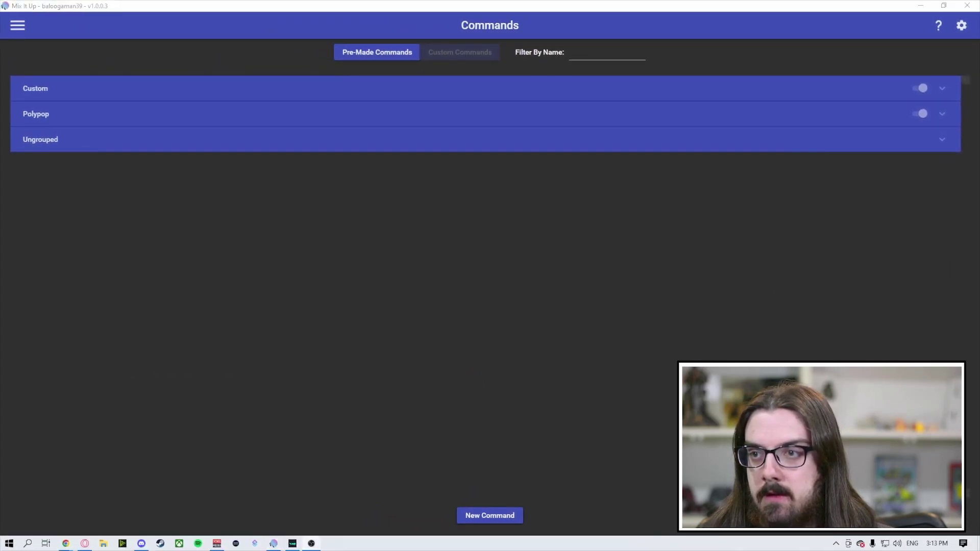
Check the Test reward on the Twitch Channel Points dashboard and send !test in the stream chat window.
{"action": "left_click", "coordinate": [65, 543]}
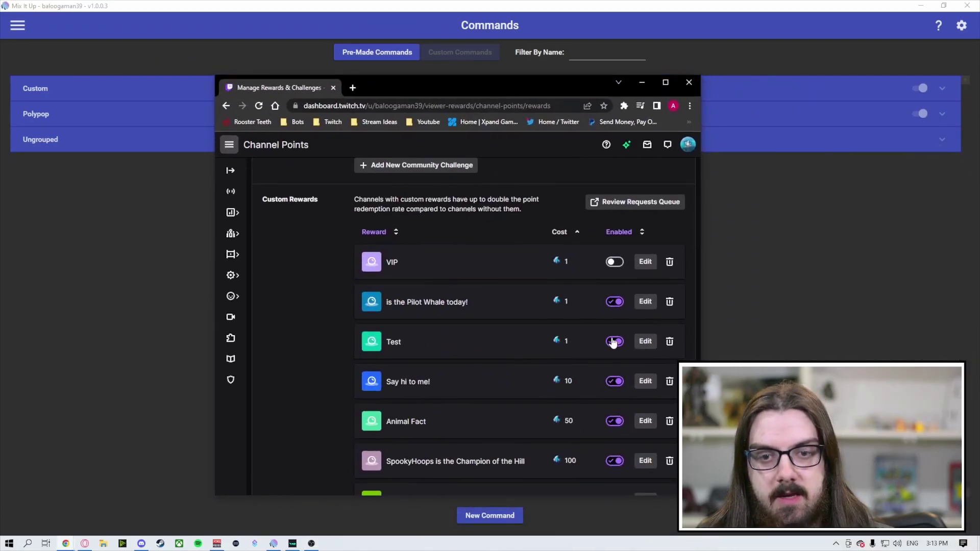
{"action": "left_click_drag", "start_coordinate": [485, 87], "coordinate": [978, 148]}
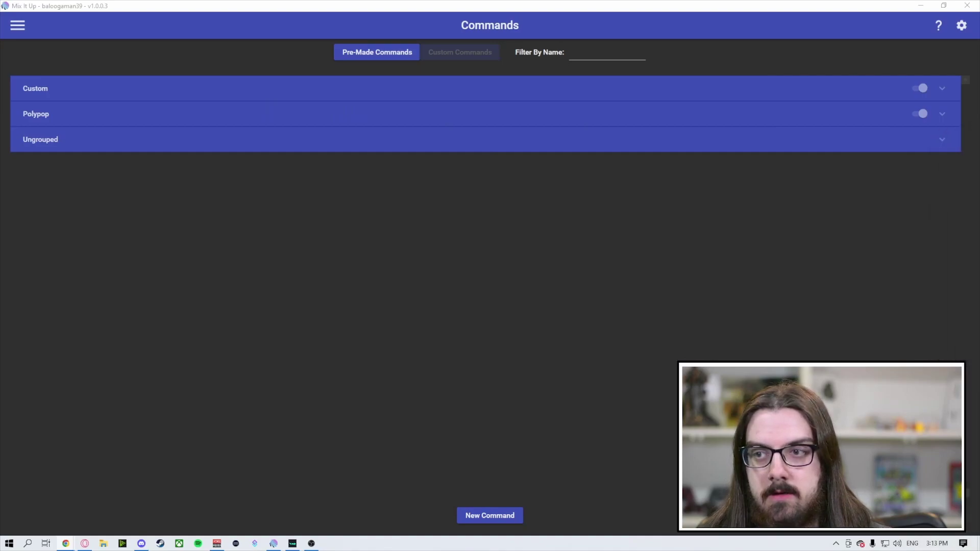
{"action": "left_click_drag", "start_coordinate": [715, 108], "coordinate": [378, 83]}
{"action": "left_click", "coordinate": [337, 411]}
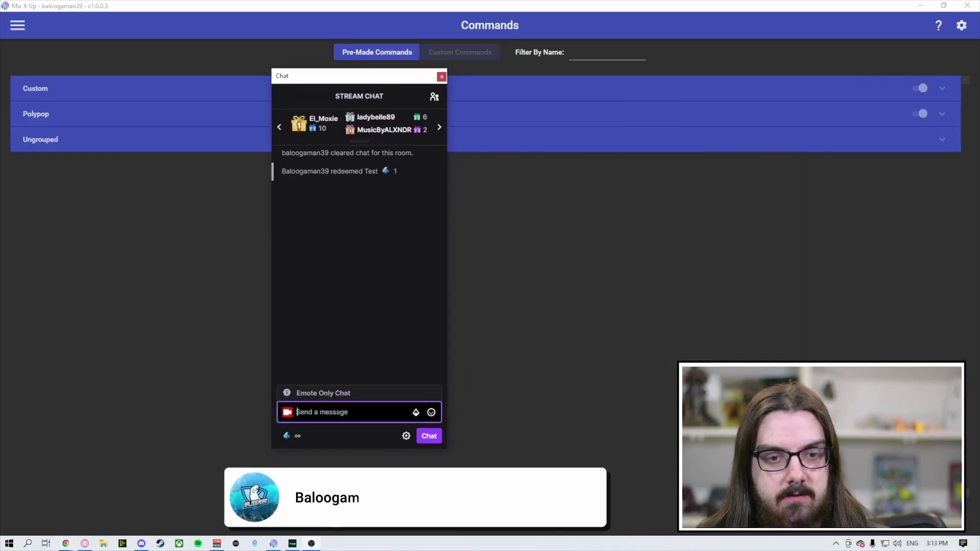
{"action": "type", "text": "!test"}
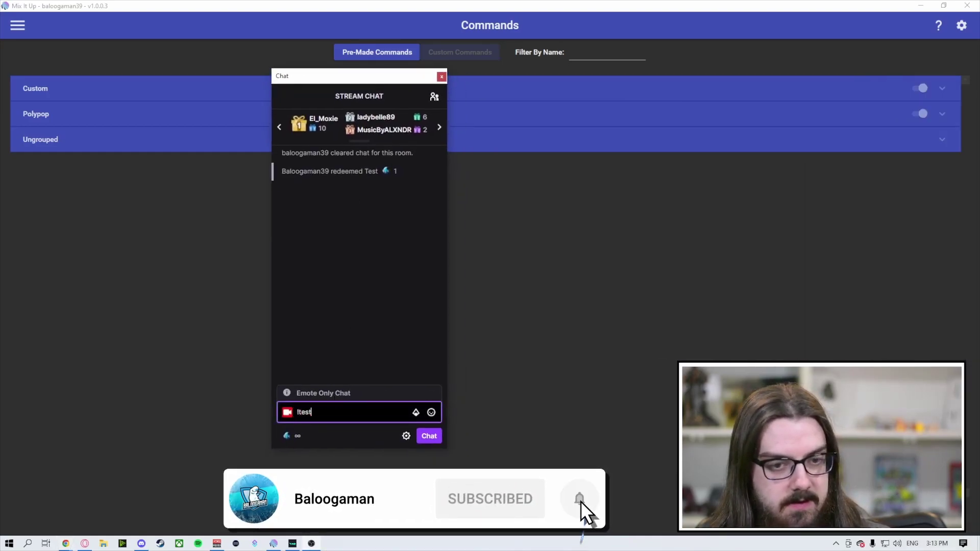
{"action": "key", "text": "Return"}
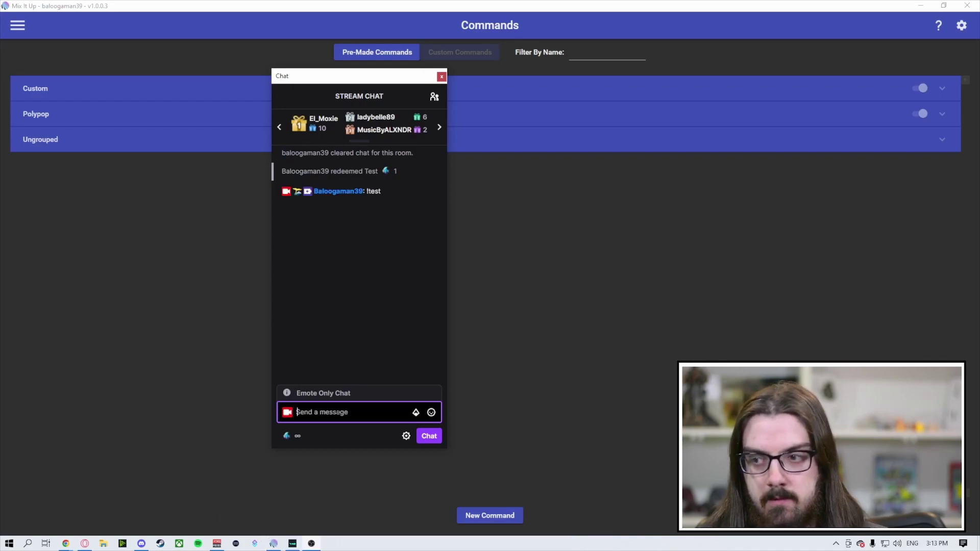
Return to the Twitch Channel Points dashboard to check the Test reward's cost and enabled state.
{"action": "left_click_drag", "start_coordinate": [371, 82], "coordinate": [389, 59]}
{"action": "left_click", "coordinate": [531, 111]}
{"action": "key", "text": "alt+Tab"}
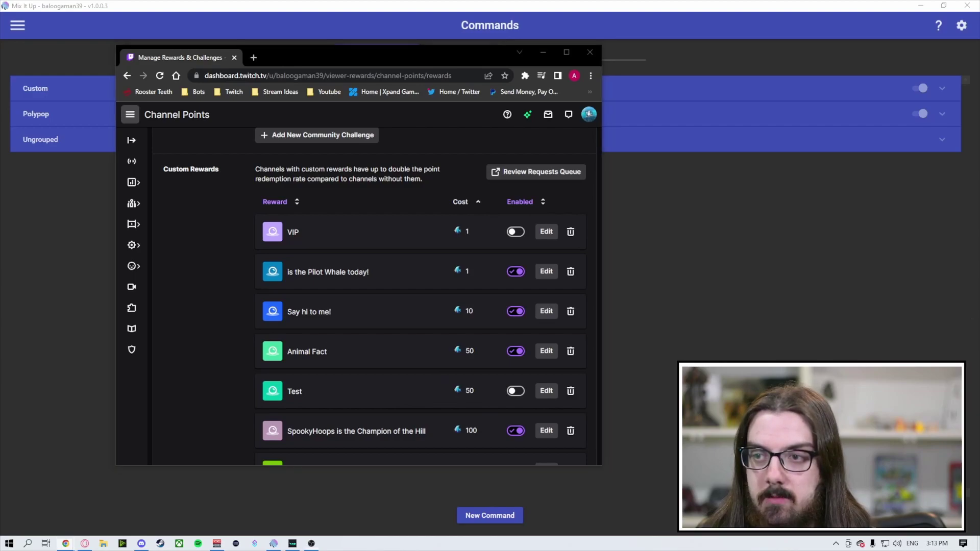
Look for the Test reward in the stream chat's rewards list, close the list, and move the chat and dashboard windows away.
{"action": "key", "text": "alt+Tab"}
{"action": "left_click", "coordinate": [508, 453]}
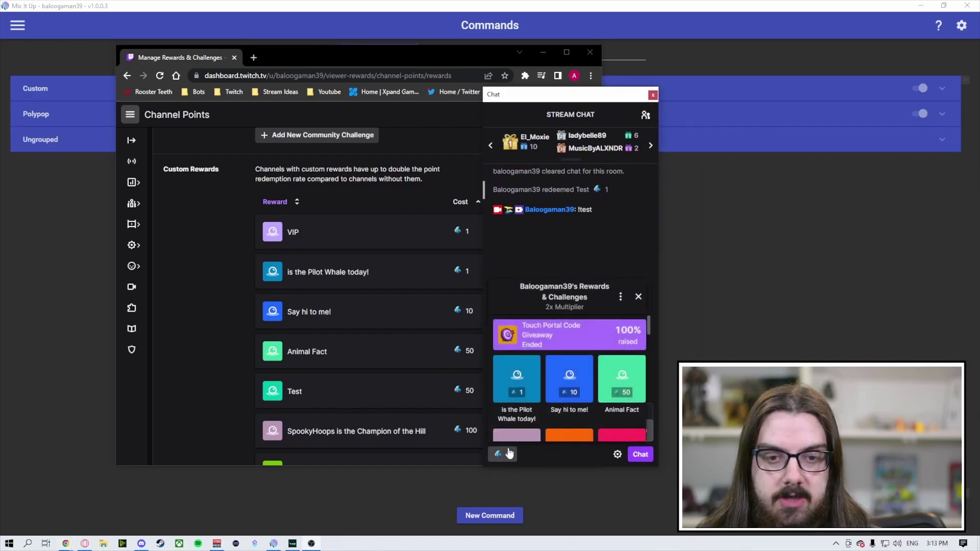
{"action": "scroll", "coordinate": [538, 388], "scroll_direction": "down", "scroll_amount": 3}
{"action": "scroll", "coordinate": [539, 388], "scroll_direction": "up", "scroll_amount": 2}
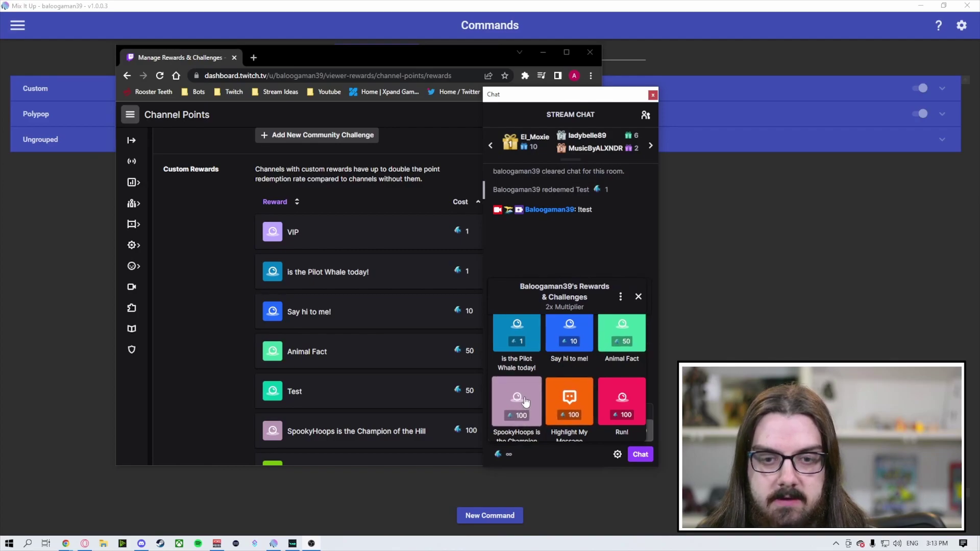
{"action": "scroll", "coordinate": [534, 390], "scroll_direction": "down", "scroll_amount": 2}
{"action": "scroll", "coordinate": [533, 390], "scroll_direction": "up", "scroll_amount": 2}
{"action": "scroll", "coordinate": [569, 368], "scroll_direction": "up", "scroll_amount": 2}
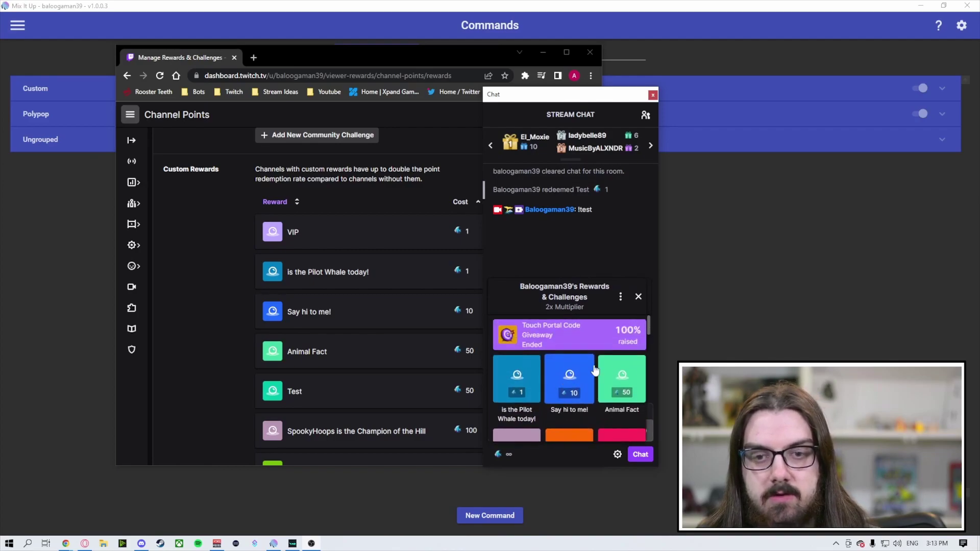
{"action": "left_click", "coordinate": [638, 298]}
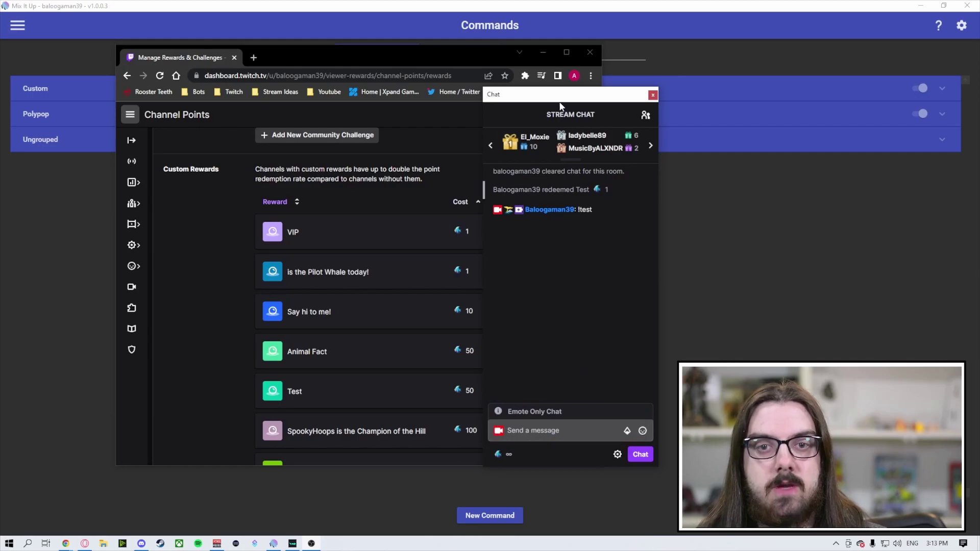
{"action": "left_click_drag", "start_coordinate": [562, 95], "coordinate": [979, 194]}
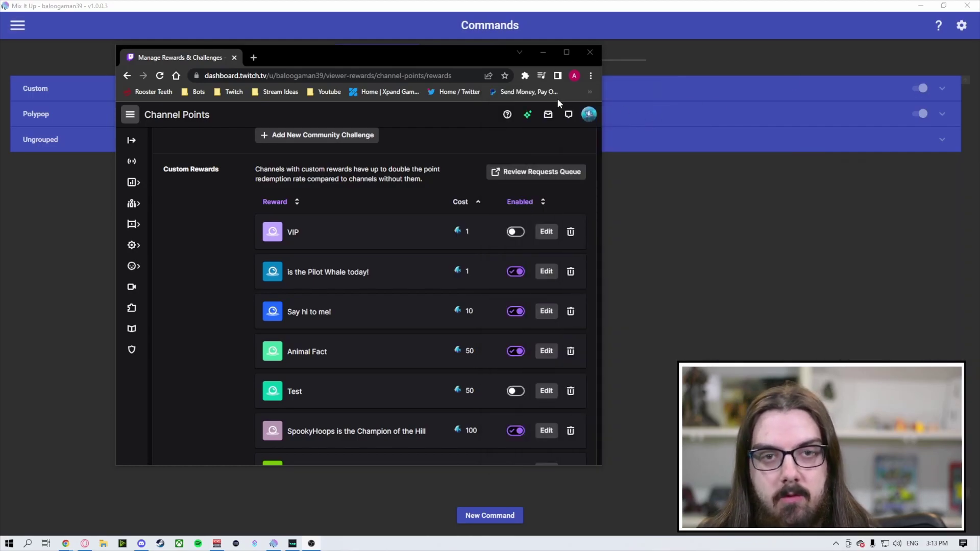
{"action": "left_click_drag", "start_coordinate": [370, 57], "coordinate": [979, 214]}
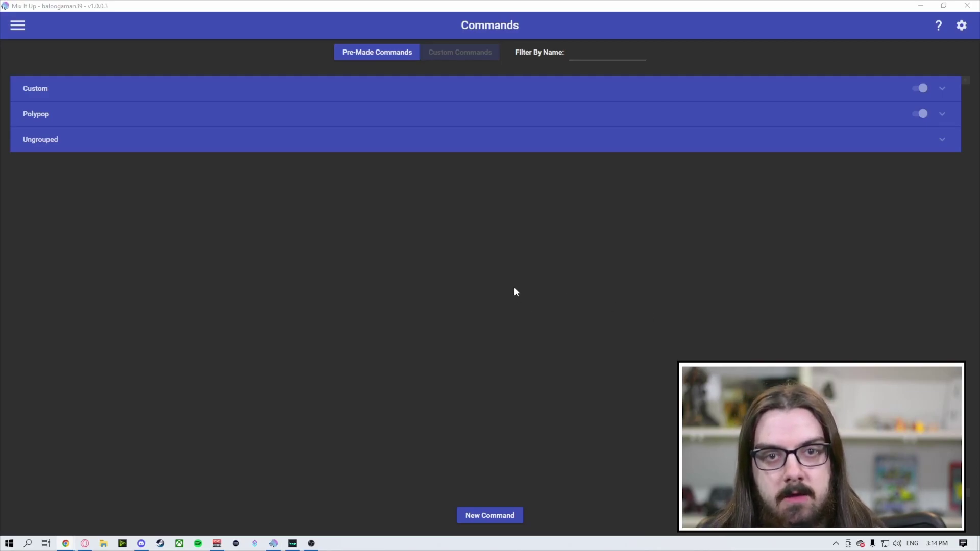
Open the VIP badge Channel Point redemption entry in Mix It Up's Community Commands and examine its conditions and actions.
{"action": "left_click", "coordinate": [15, 26]}
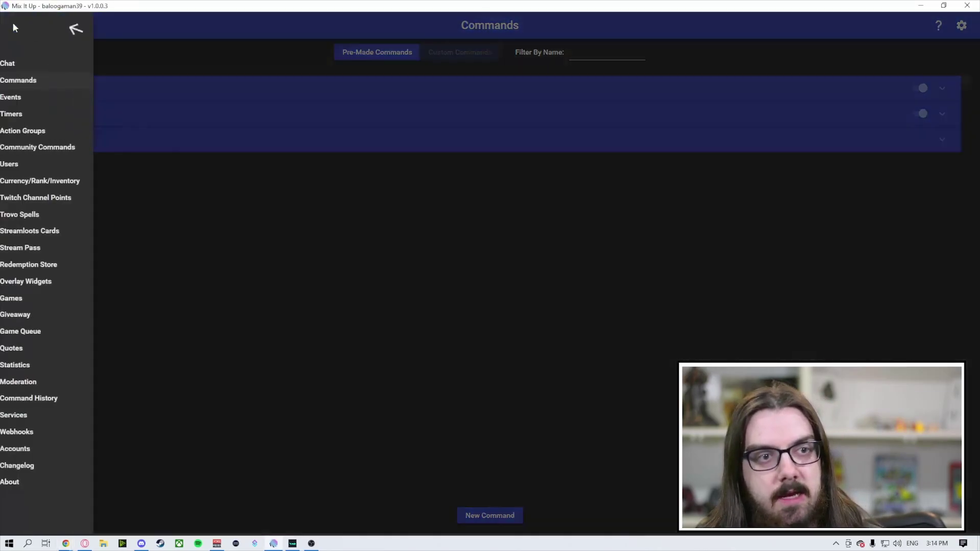
{"action": "left_click", "coordinate": [85, 147]}
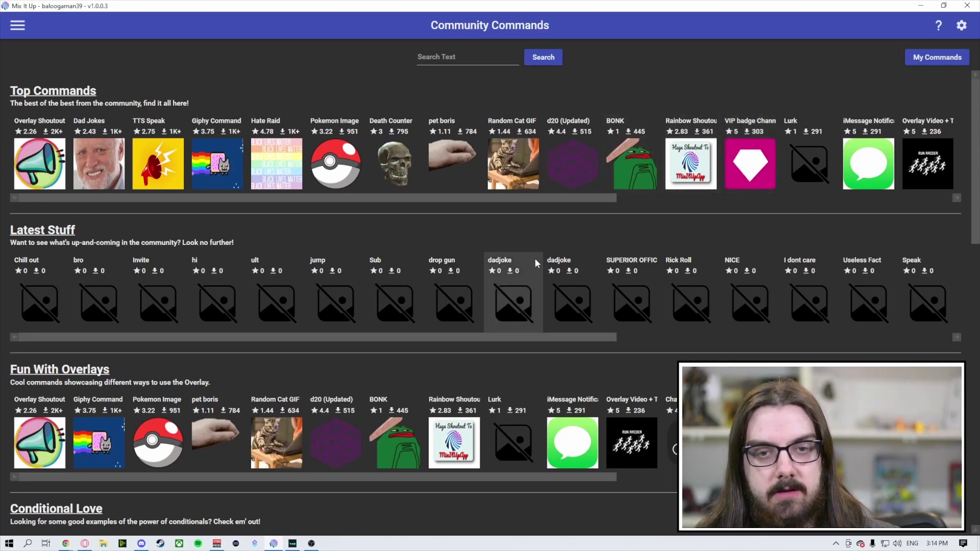
{"action": "left_click", "coordinate": [738, 121]}
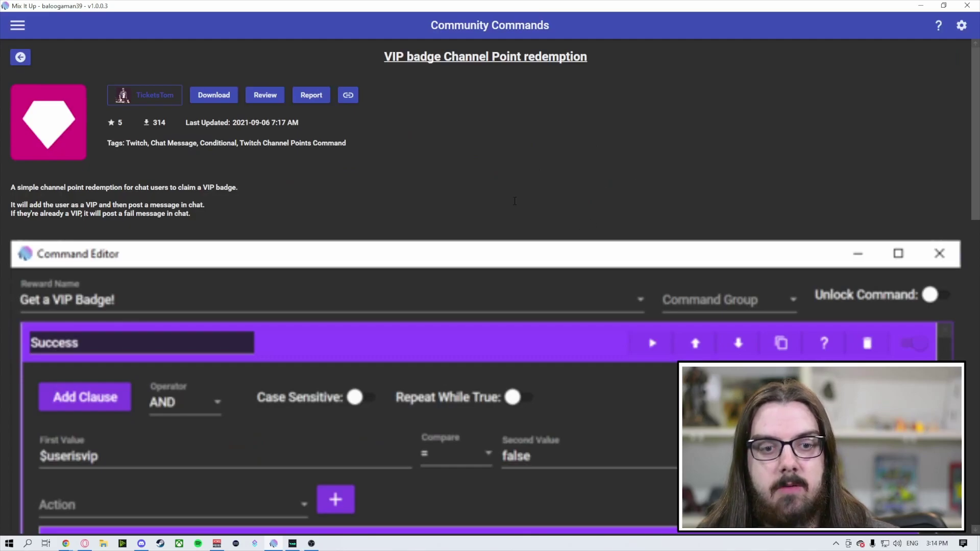
{"action": "scroll", "coordinate": [442, 230], "scroll_direction": "down", "scroll_amount": 5}
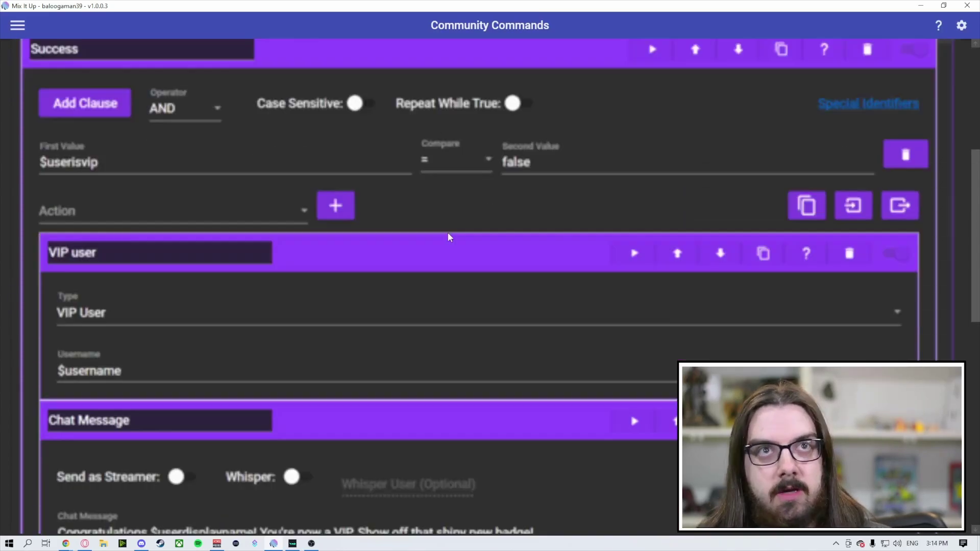
{"action": "scroll", "coordinate": [449, 236], "scroll_direction": "down", "scroll_amount": 10}
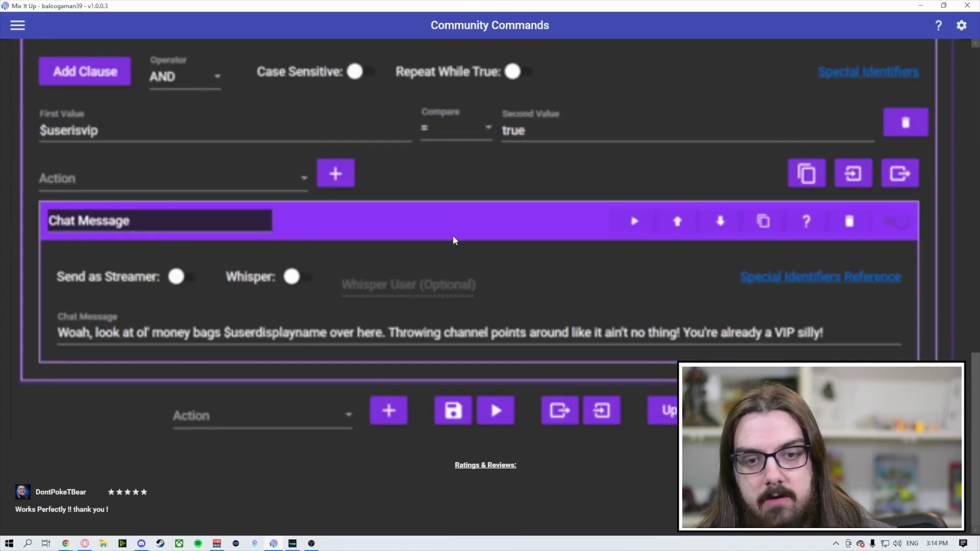
Leave the VIP badge community command entry and go to Mix It Up's Twitch Channel Points page.
{"action": "scroll", "coordinate": [454, 240], "scroll_direction": "up", "scroll_amount": 15}
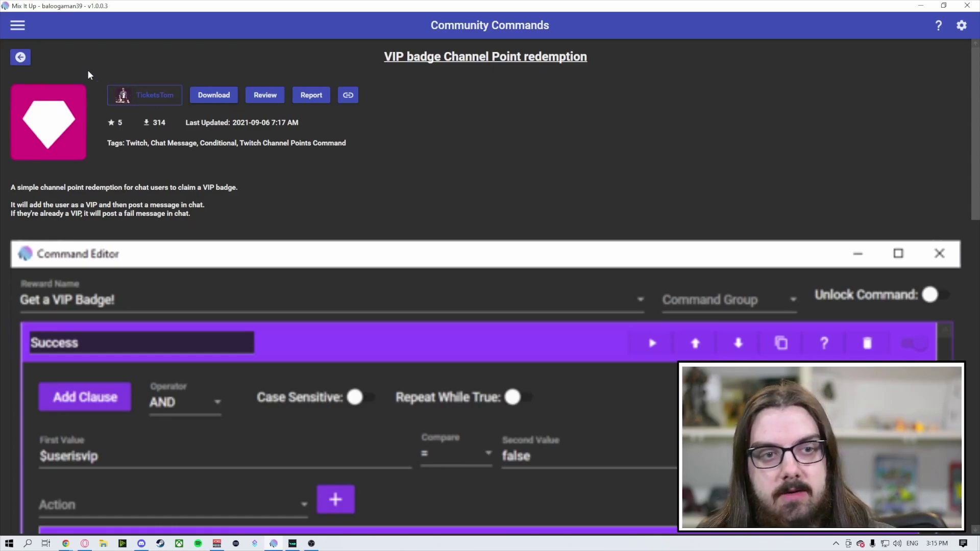
{"action": "left_click", "coordinate": [19, 57]}
{"action": "left_click", "coordinate": [19, 25]}
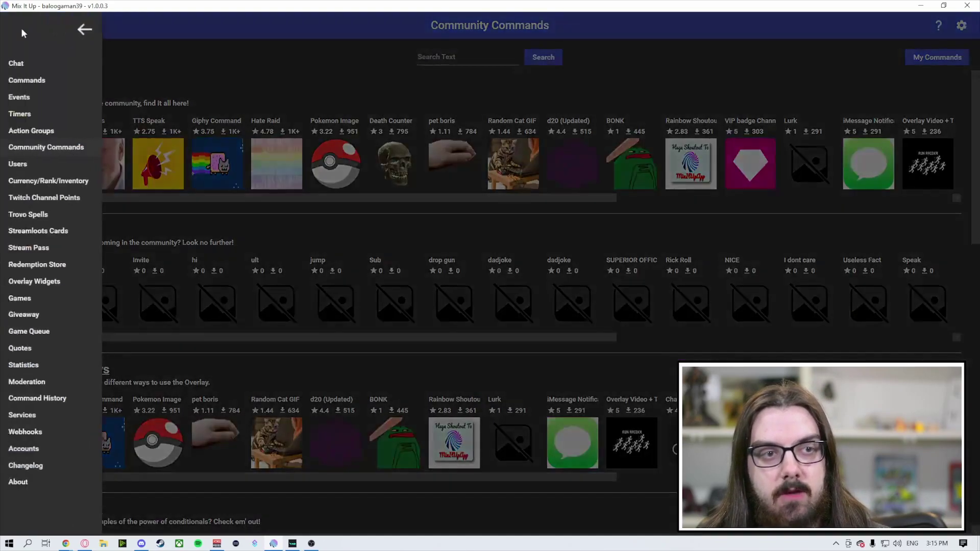
{"action": "left_click", "coordinate": [65, 83]}
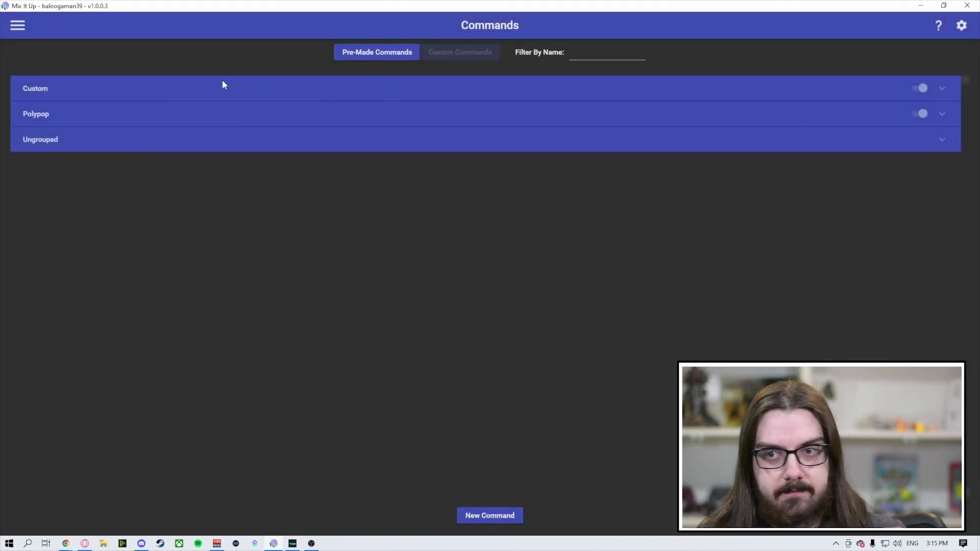
{"action": "left_click", "coordinate": [18, 26]}
{"action": "left_click", "coordinate": [74, 198]}
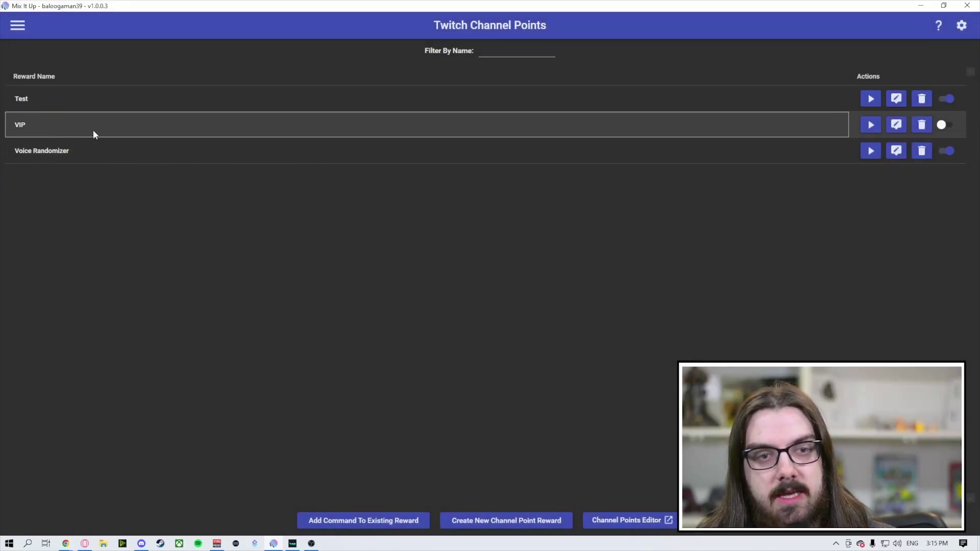
Switch the Test reward's command off and back on in the Twitch Channel Points list.
{"action": "left_click", "coordinate": [939, 129]}
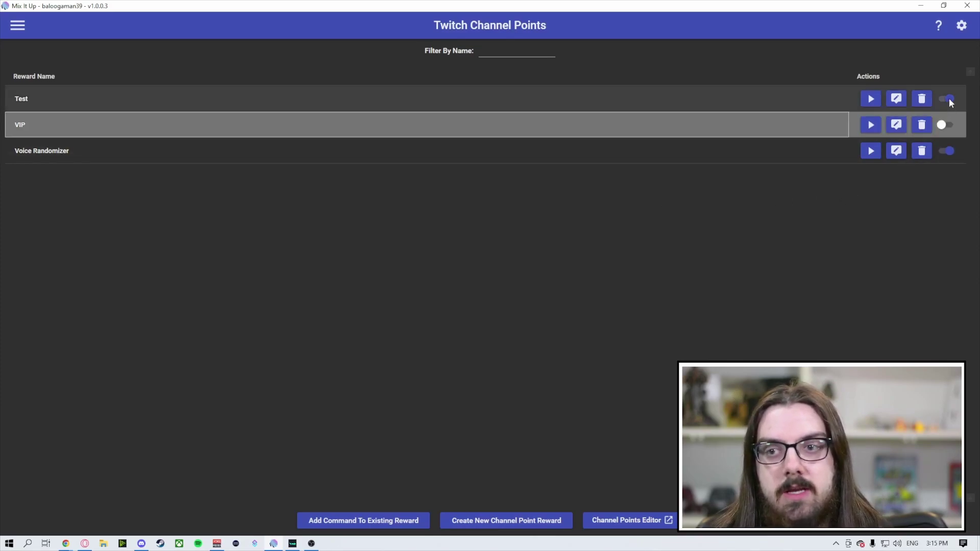
{"action": "left_click", "coordinate": [948, 99]}
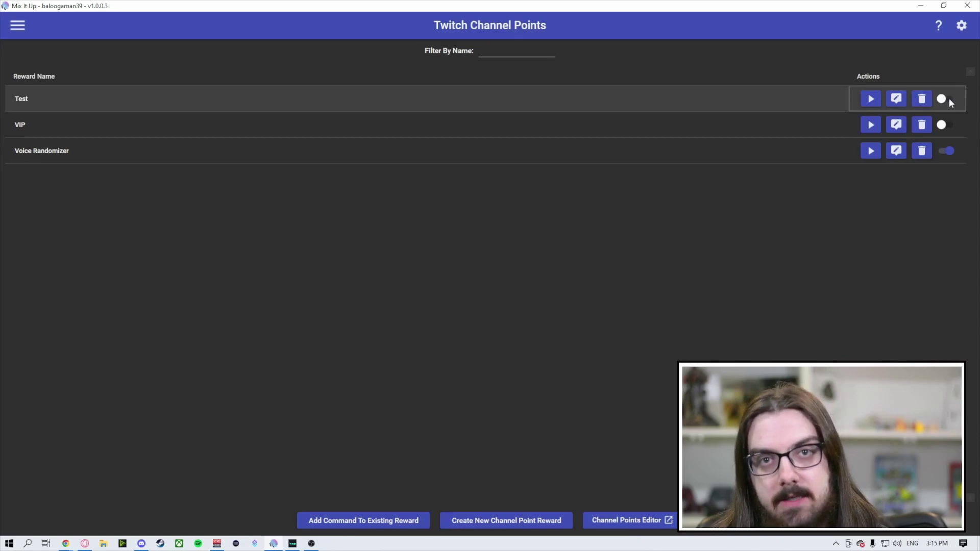
{"action": "left_click", "coordinate": [948, 98]}
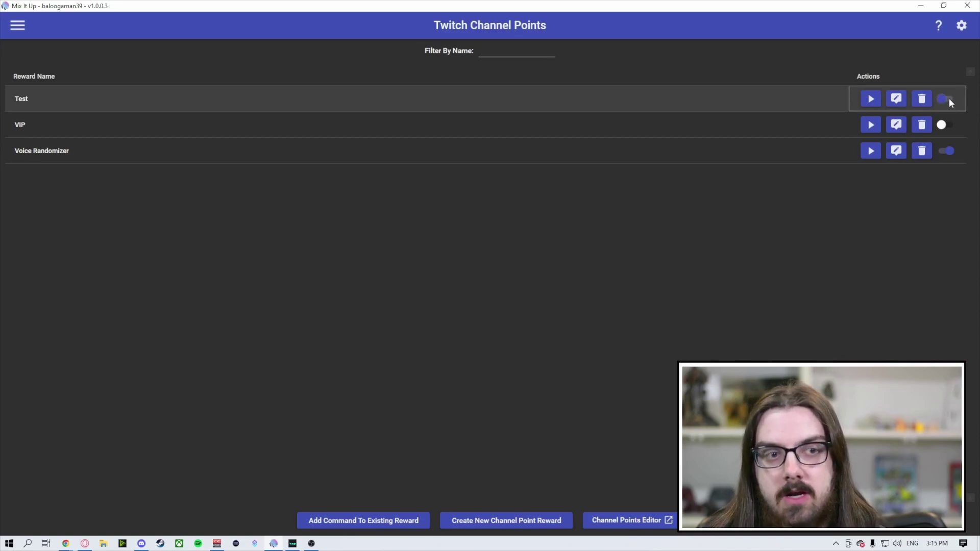
Switch to the Twitch Channel Points dashboard in the browser and enable the Test custom reward.
{"action": "key", "text": "alt+Tab"}
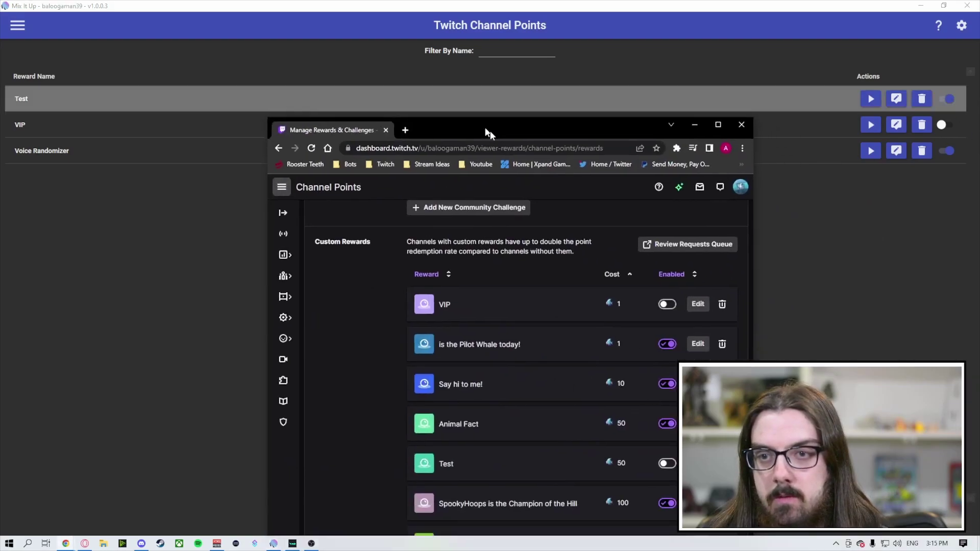
{"action": "left_click_drag", "start_coordinate": [490, 131], "coordinate": [436, 51]}
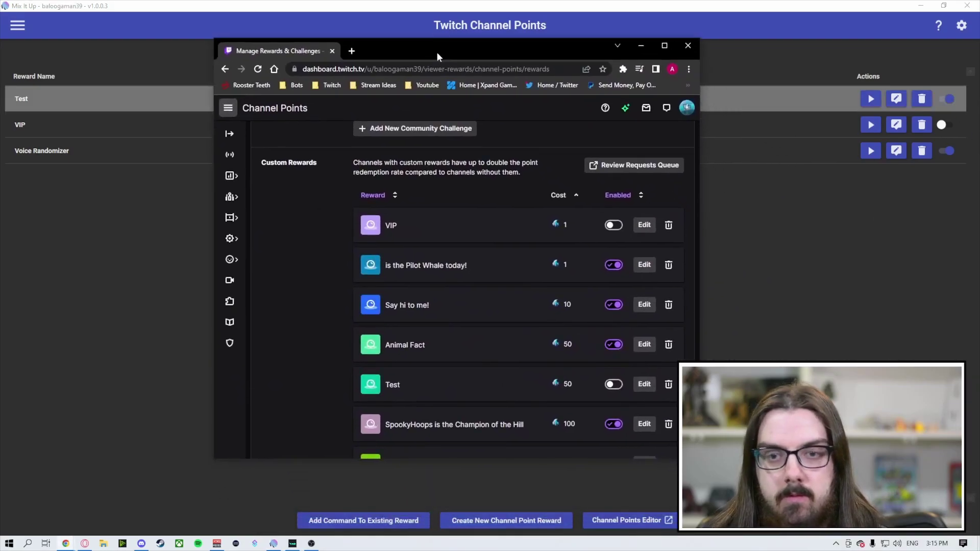
{"action": "left_click", "coordinate": [613, 385]}
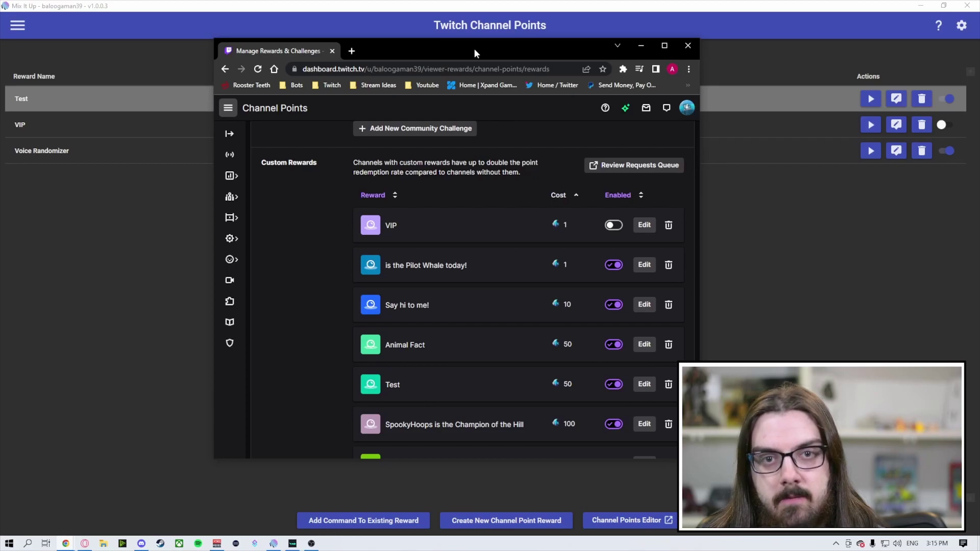
Arrange the Twitch dashboard and a reduced Mix It Up window side by side, with the Test reward in view in both.
{"action": "left_click_drag", "start_coordinate": [474, 48], "coordinate": [722, 15]}
{"action": "left_click", "coordinate": [943, 5]}
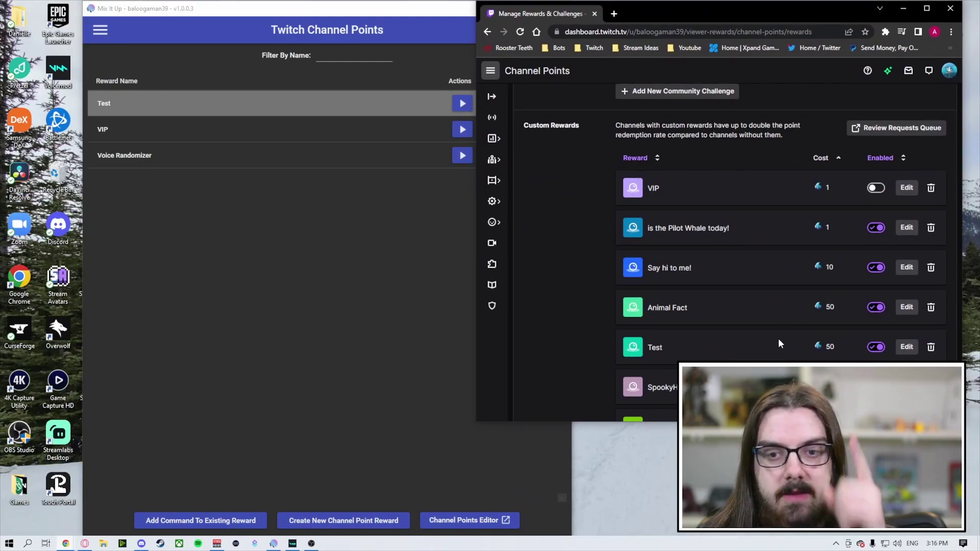
{"action": "scroll", "coordinate": [773, 341], "scroll_direction": "down", "scroll_amount": 2}
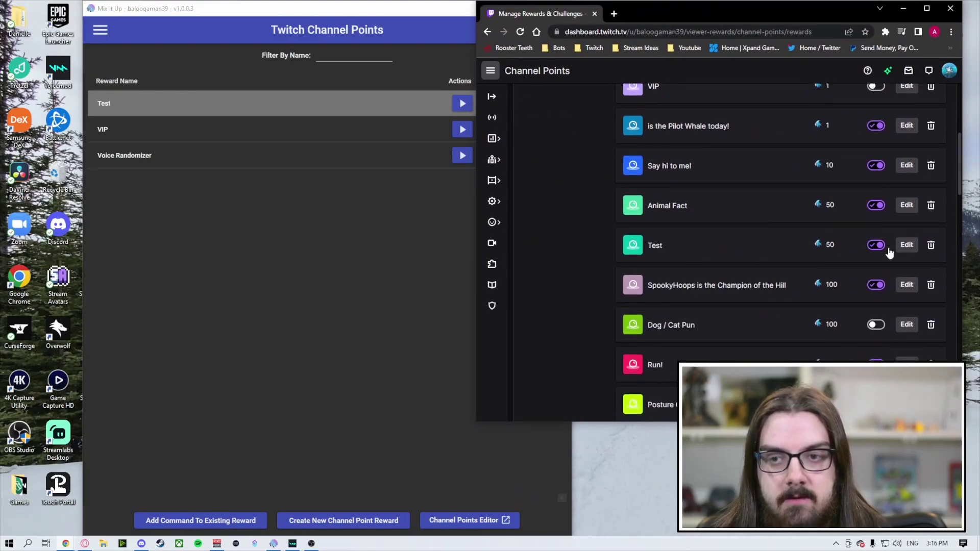
{"action": "left_click_drag", "start_coordinate": [312, 13], "coordinate": [238, 12]}
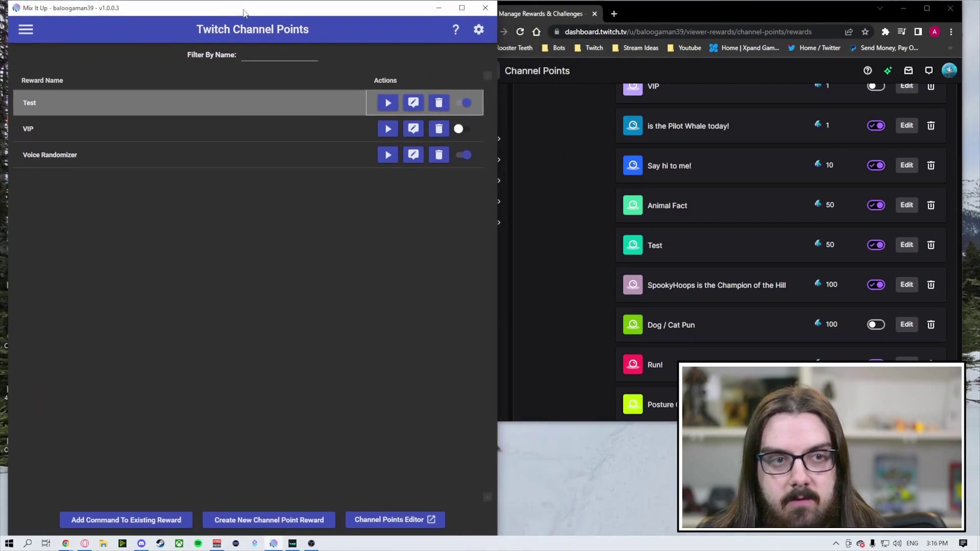
Disable the Test reward's command in Mix It Up and reload the Twitch dashboard to check the Test reward's enabled state.
{"action": "left_click", "coordinate": [464, 103]}
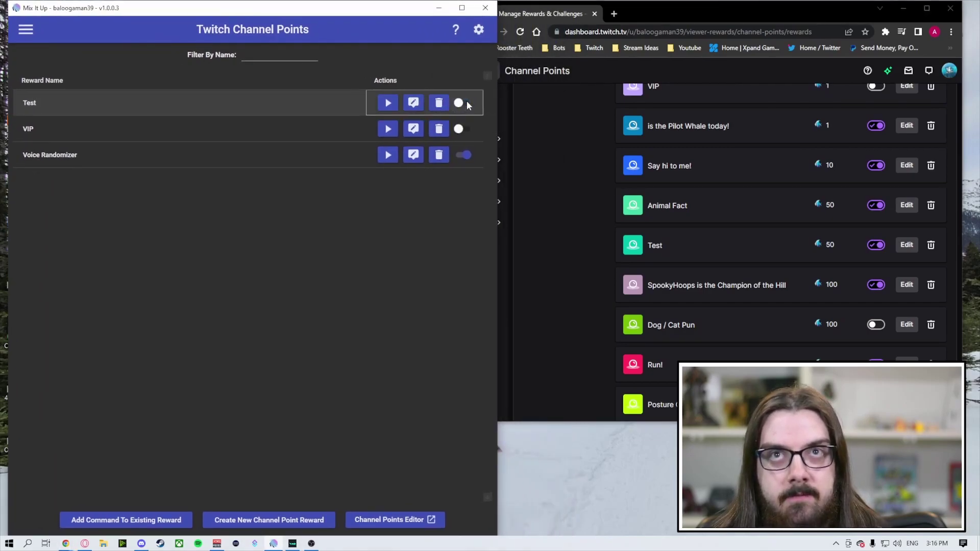
{"action": "left_click", "coordinate": [480, 109]}
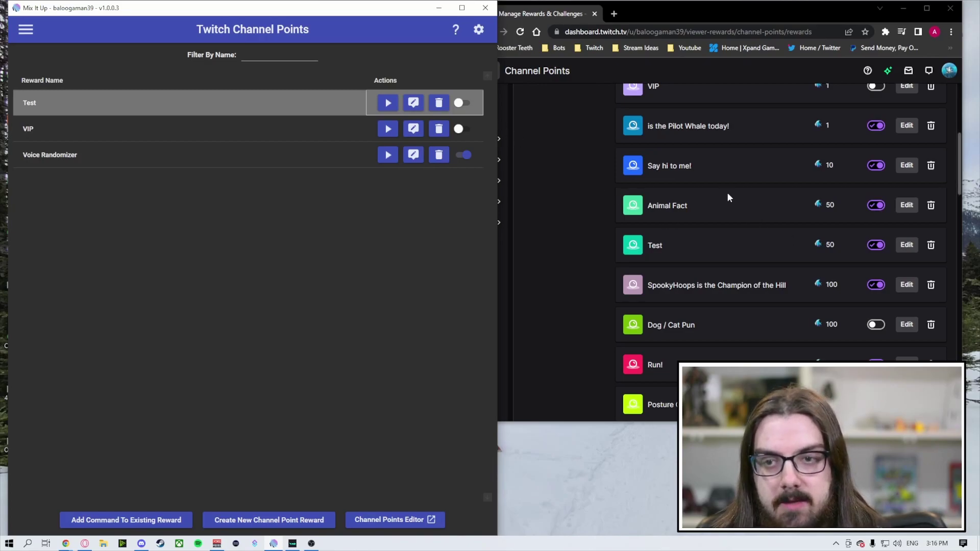
{"action": "left_click", "coordinate": [641, 260]}
{"action": "key", "text": "F5"}
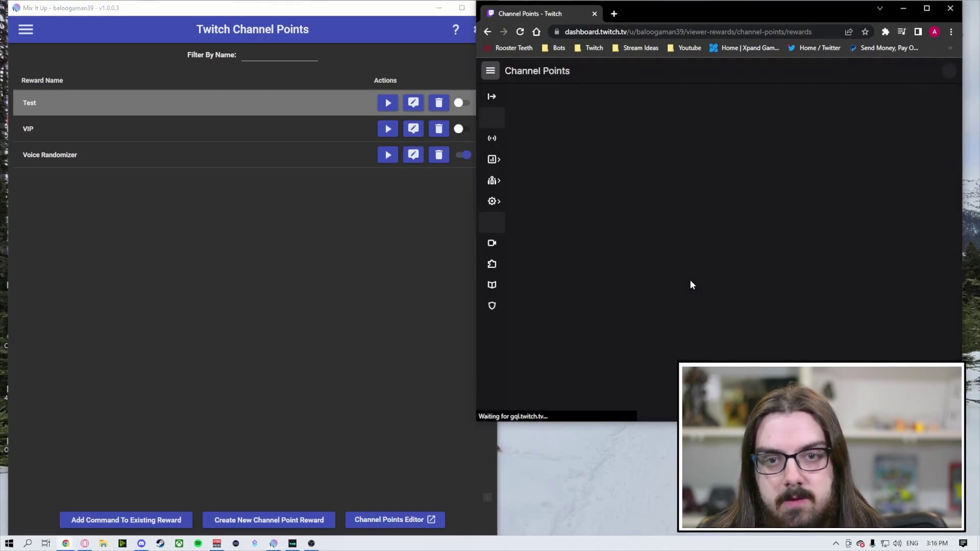
{"action": "scroll", "coordinate": [718, 265], "scroll_direction": "down", "scroll_amount": 2}
{"action": "scroll", "coordinate": [719, 262], "scroll_direction": "down", "scroll_amount": 2}
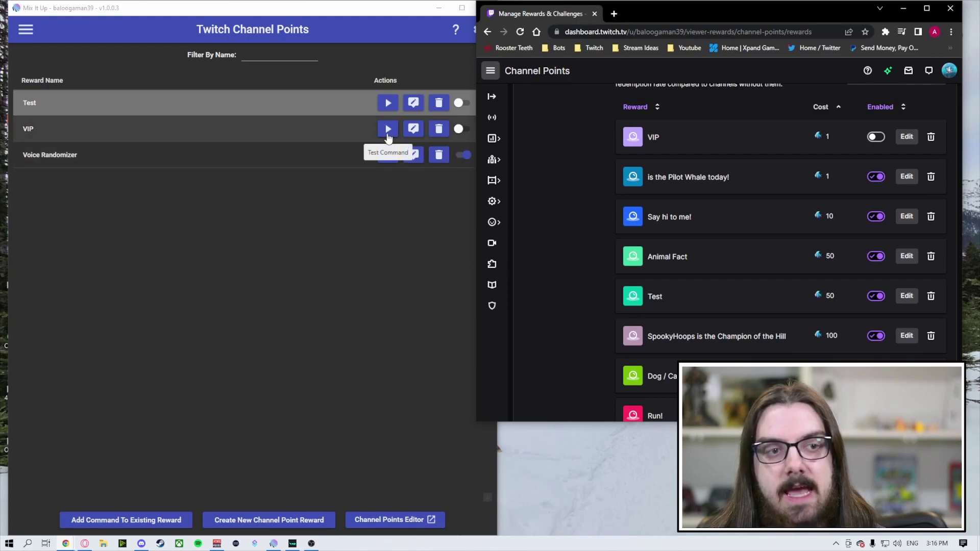
Open the ungrouped Test chat command in Mix It Up's Command Editor and expand its Twitch action.
{"action": "left_click", "coordinate": [26, 30]}
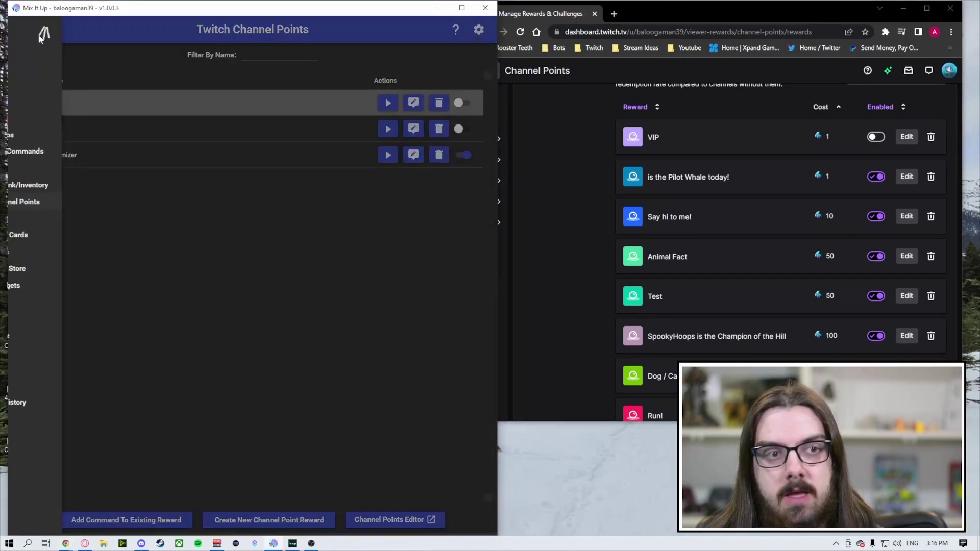
{"action": "left_click", "coordinate": [82, 85]}
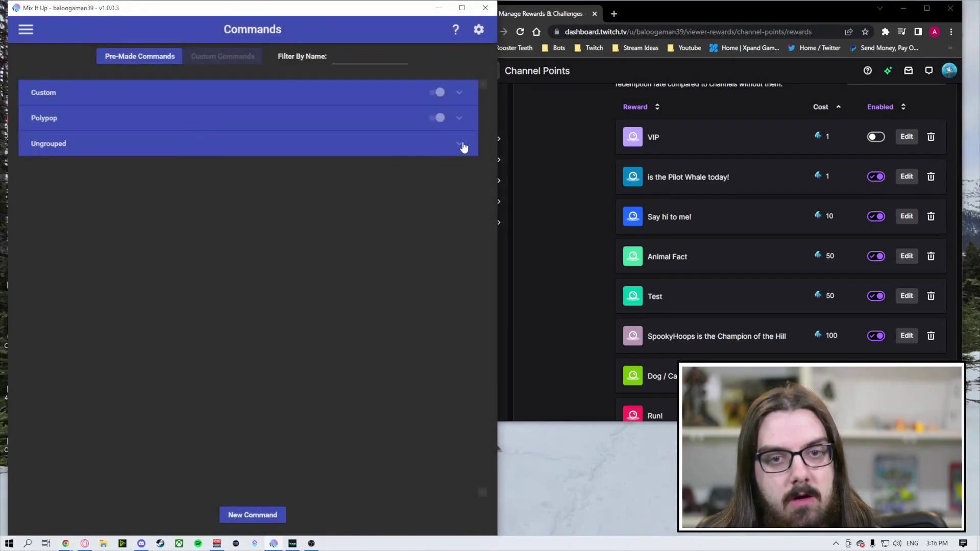
{"action": "left_click", "coordinate": [461, 145]}
{"action": "left_click", "coordinate": [409, 191]}
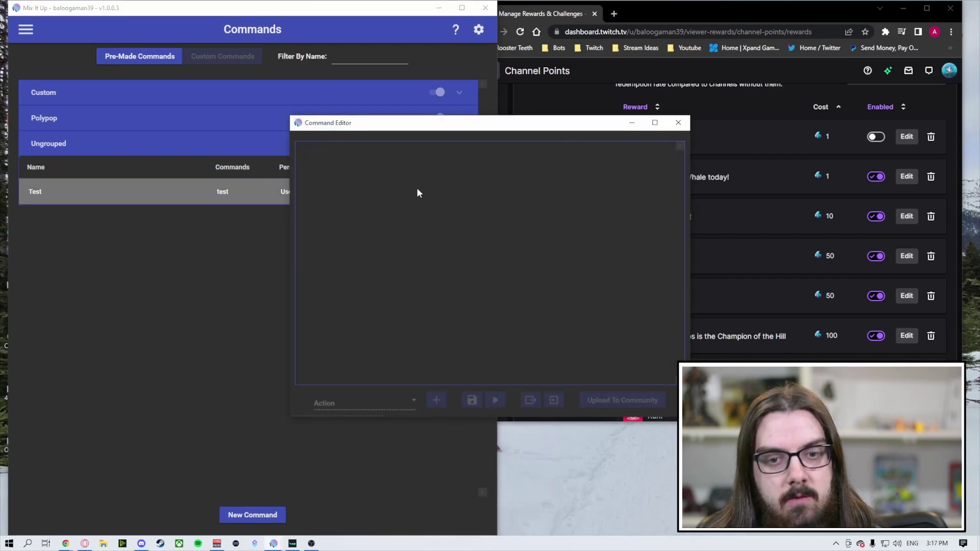
{"action": "left_click", "coordinate": [442, 223]}
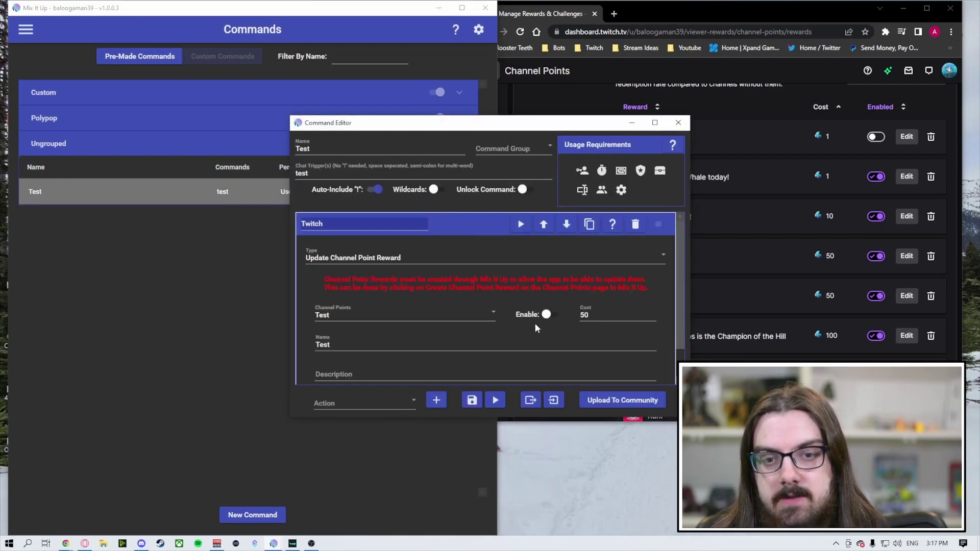